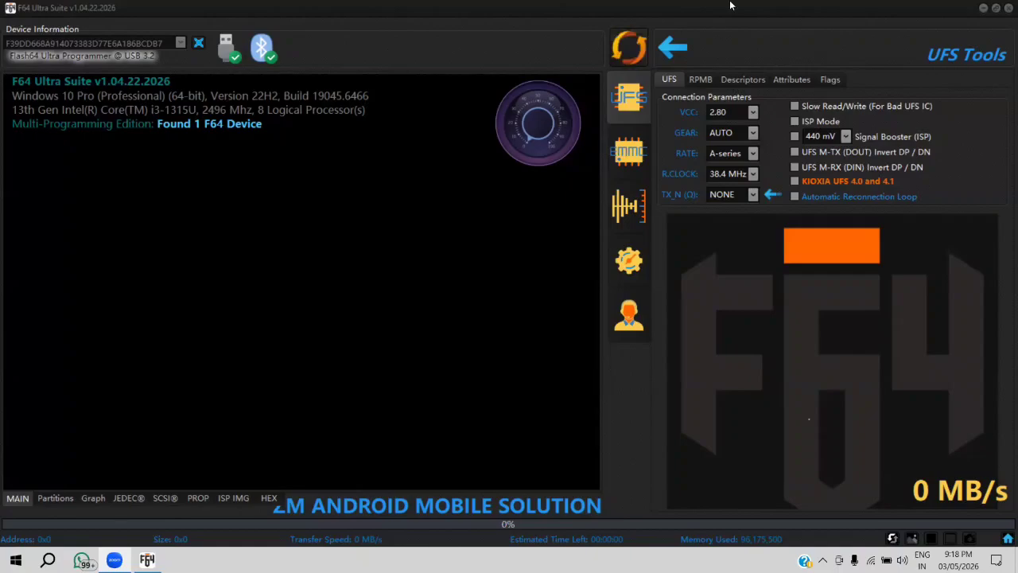
Connect to the UFS chip and check its high-speed gear, data rate and identification in the log.
click(629, 48)
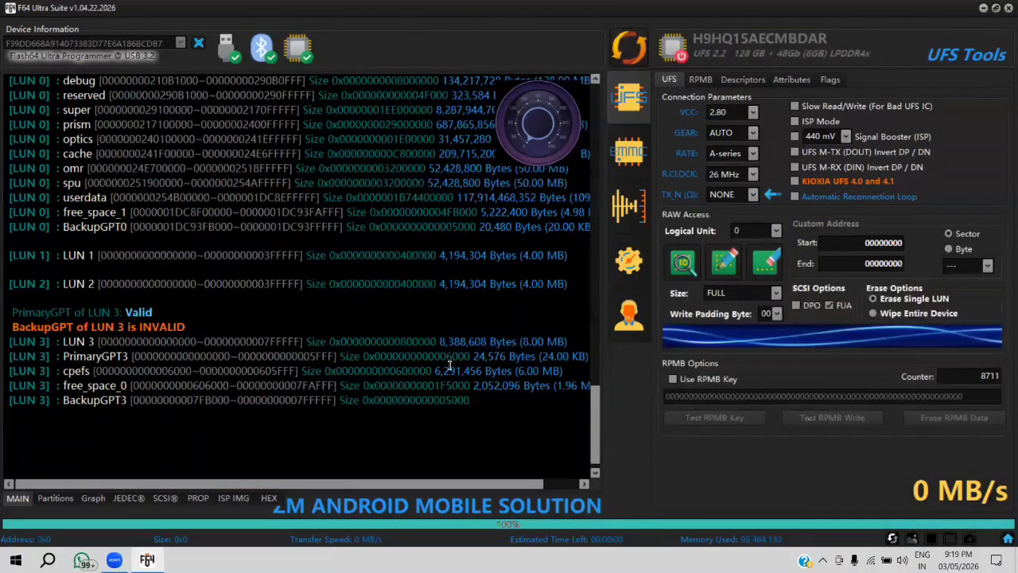
scroll(373, 354, up, 9)
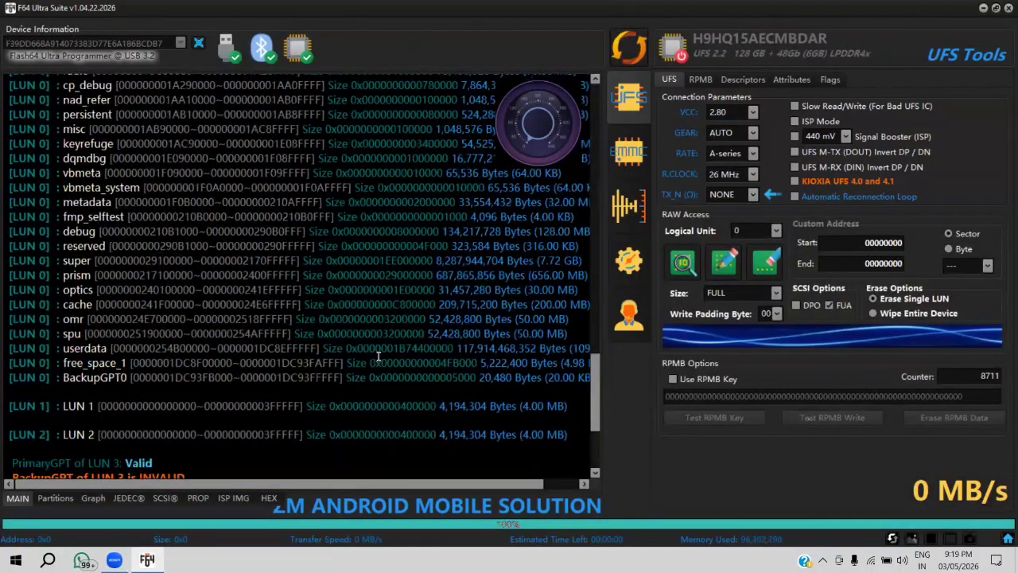
scroll(373, 355, up, 10)
scroll(366, 352, down, 2)
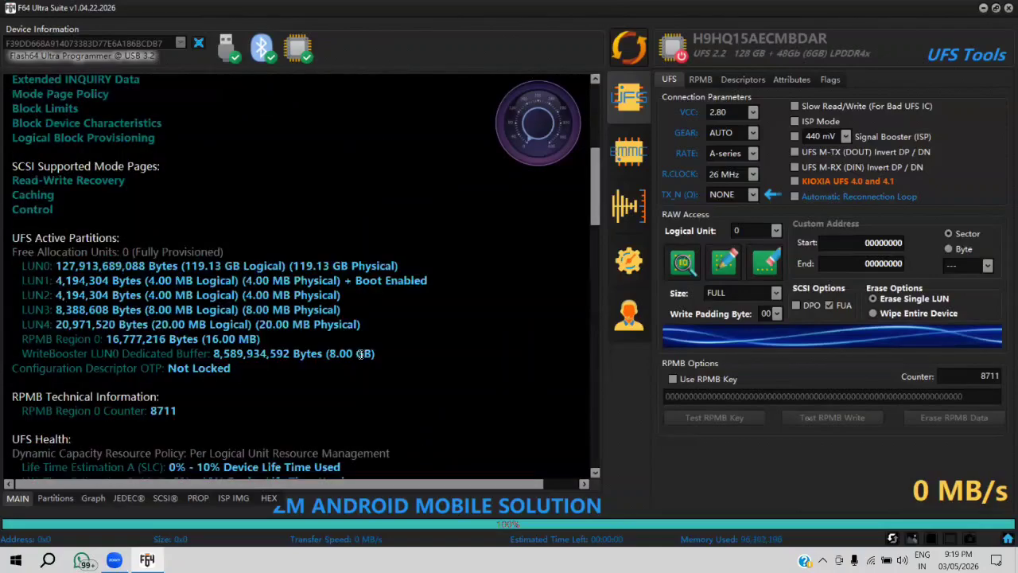
scroll(357, 354, up, 2)
scroll(357, 354, up, 2)
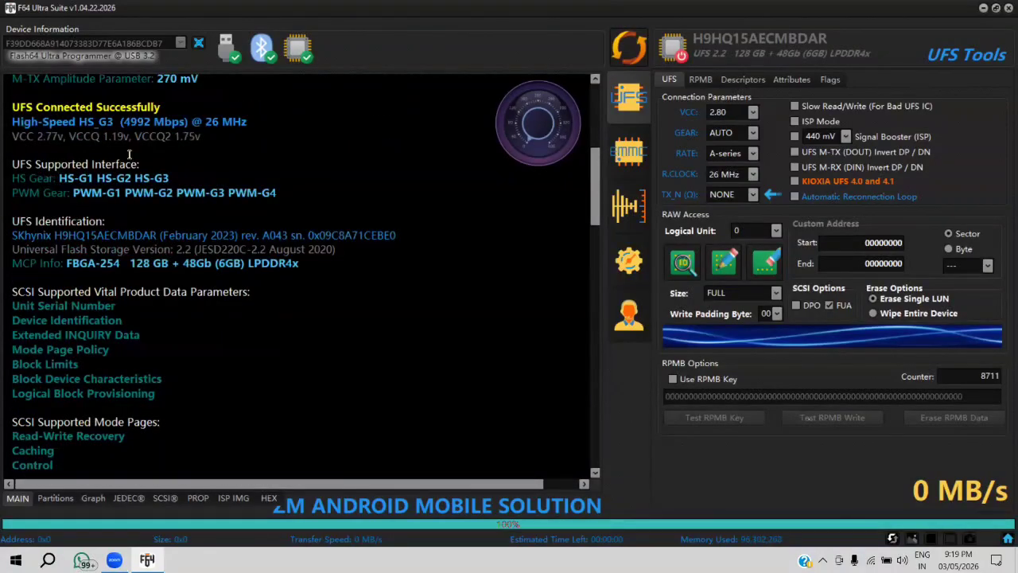
drag(57, 120, 171, 126)
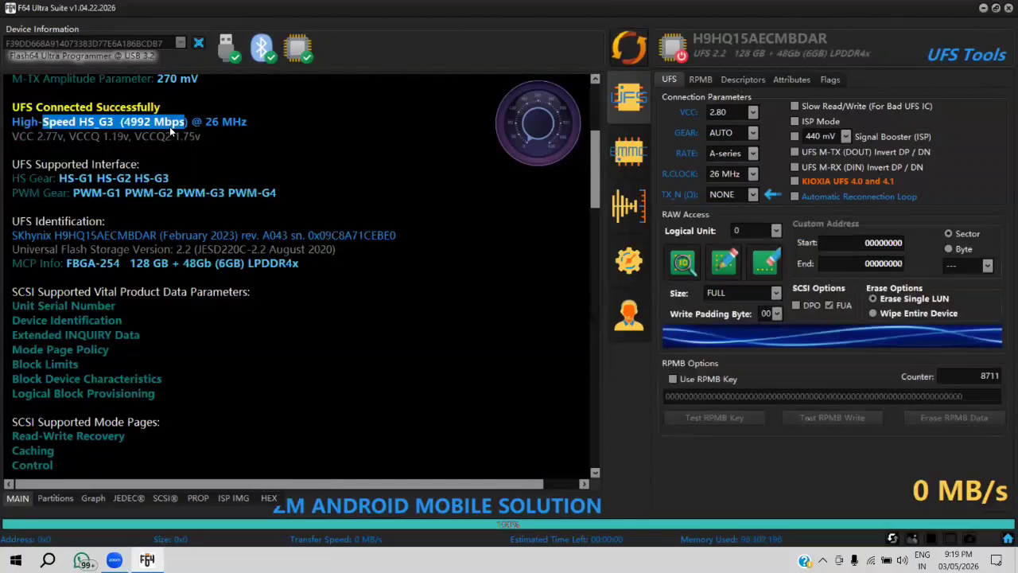
Review the log's UFS health, automatic backup and Android partition entries, down to the FRP lock status.
scroll(372, 152, down, 10)
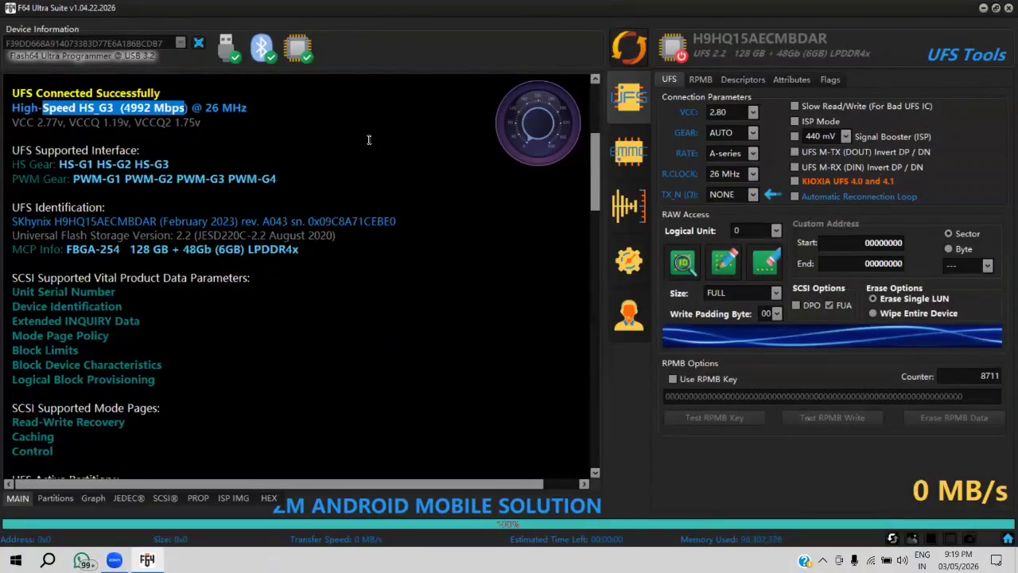
scroll(354, 146, down, 15)
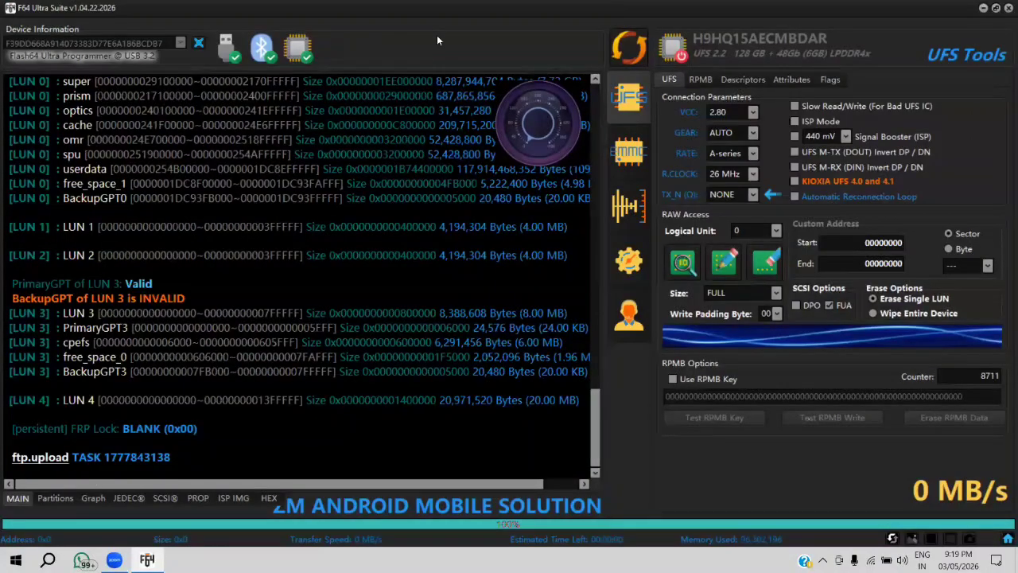
scroll(382, 253, up, 7)
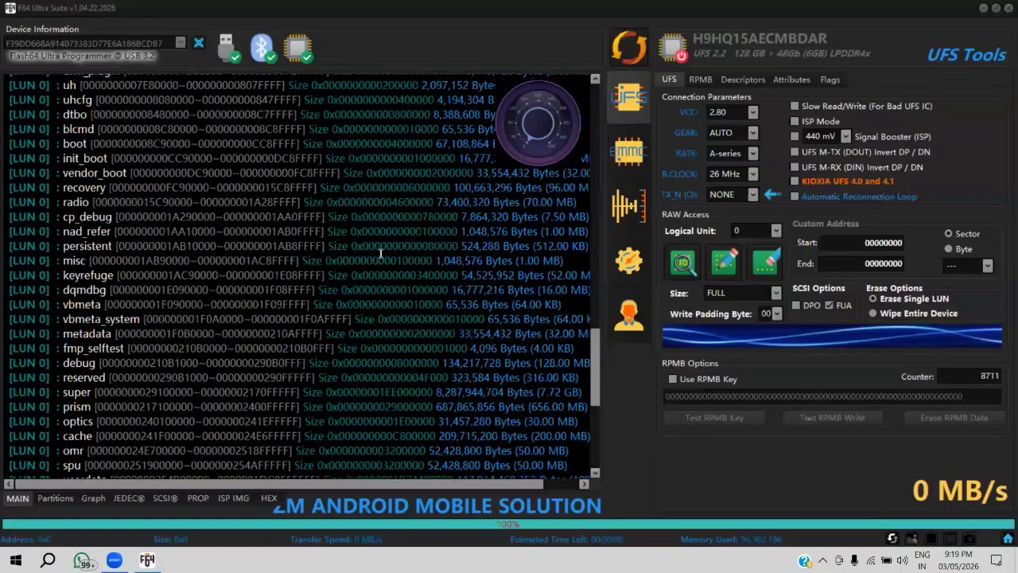
scroll(380, 253, up, 10)
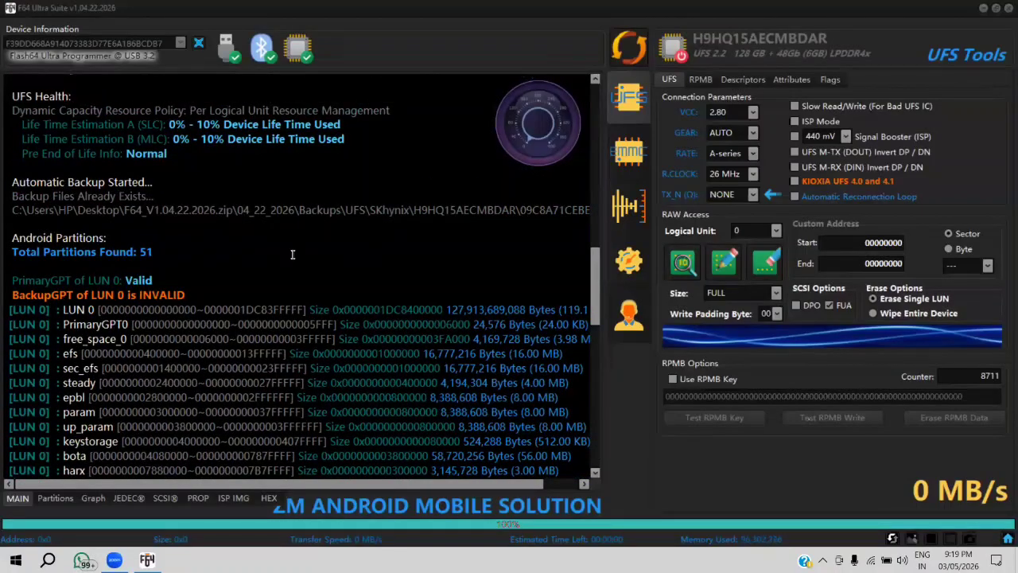
scroll(271, 237, down, 9)
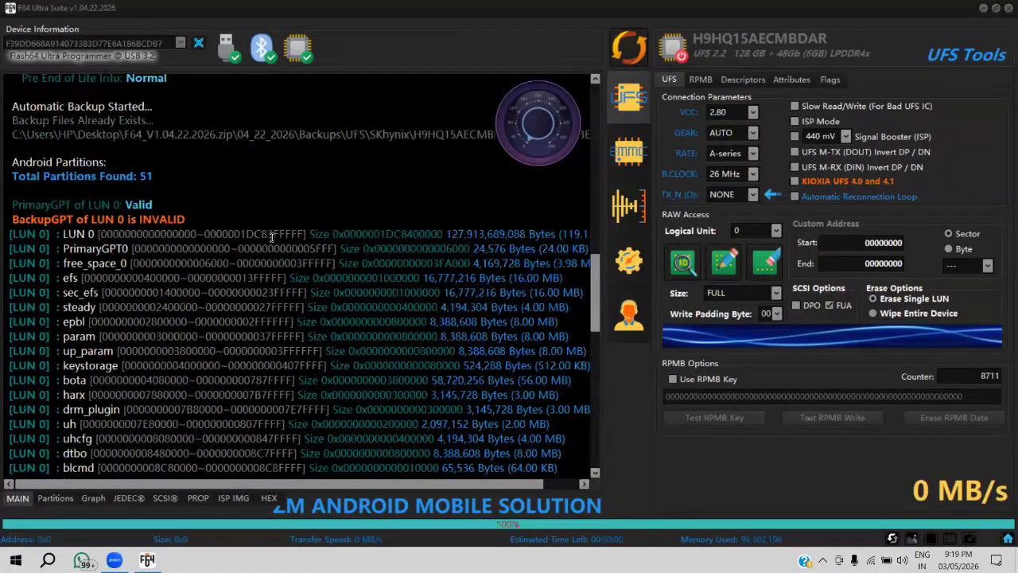
scroll(272, 237, down, 7)
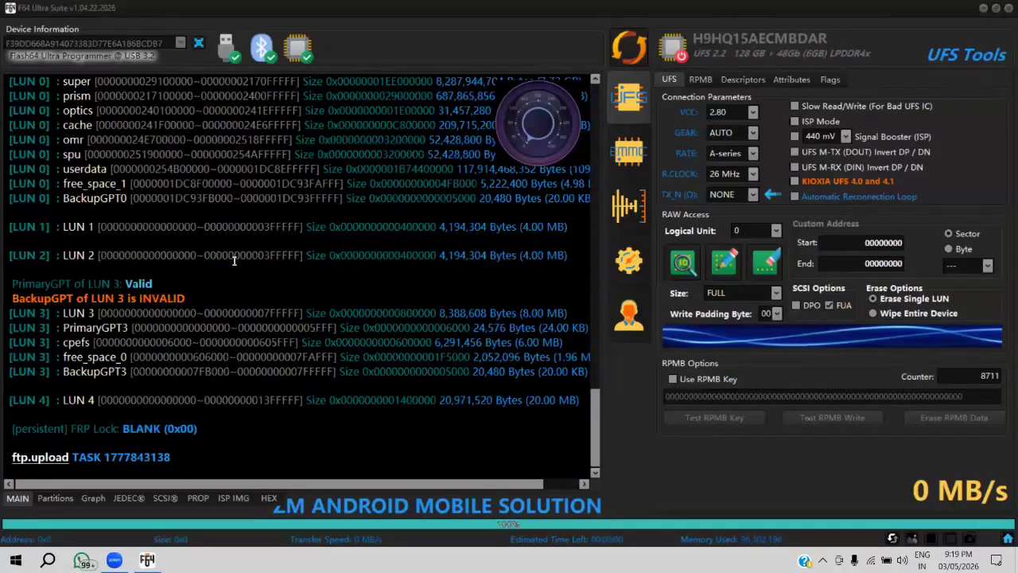
scroll(237, 255, up, 16)
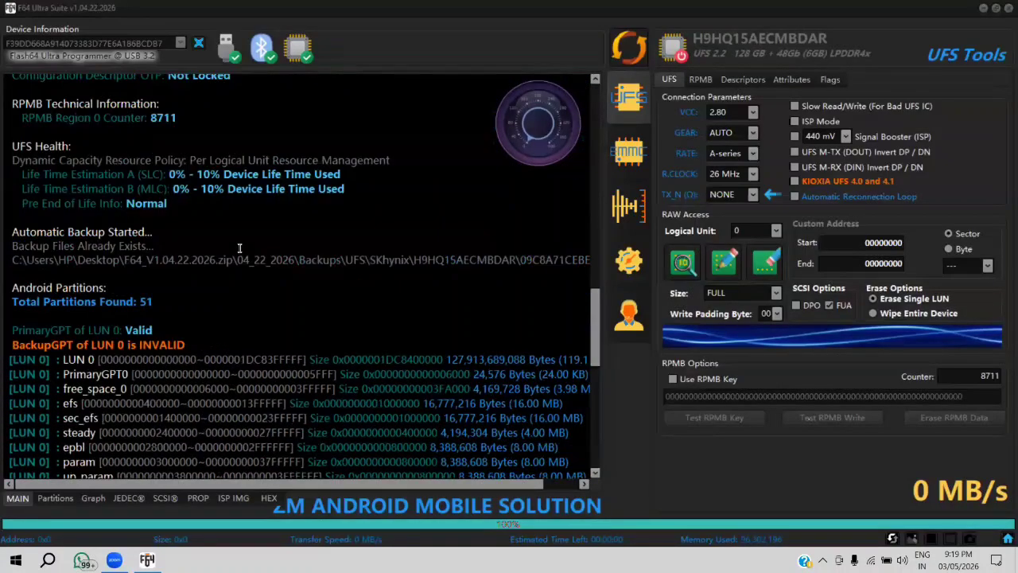
scroll(239, 248, down, 15)
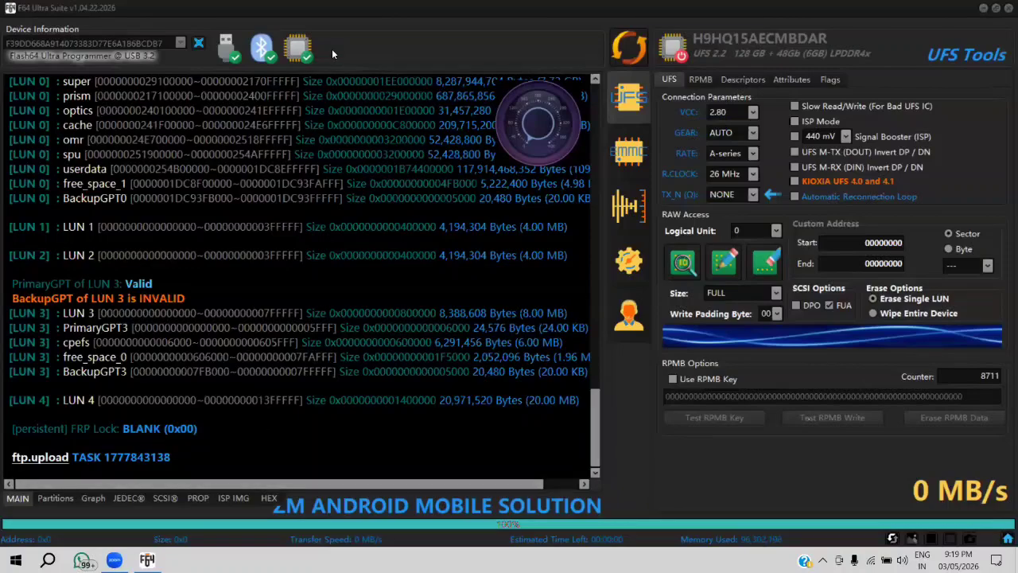
Open the partition table and examine LUN 1 to 3, the flash memory information and the boot partition.
click(55, 497)
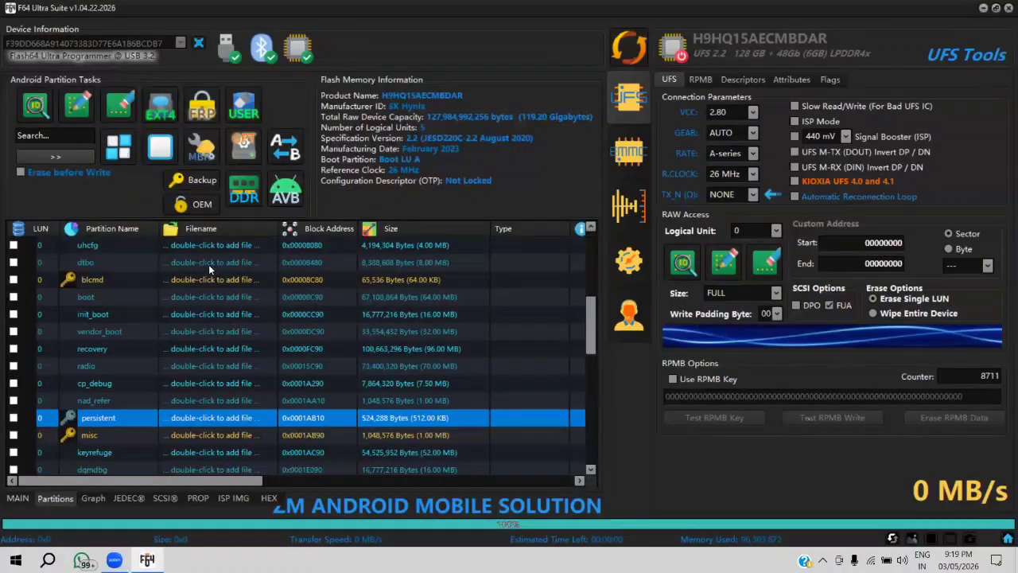
scroll(208, 270, down, 10)
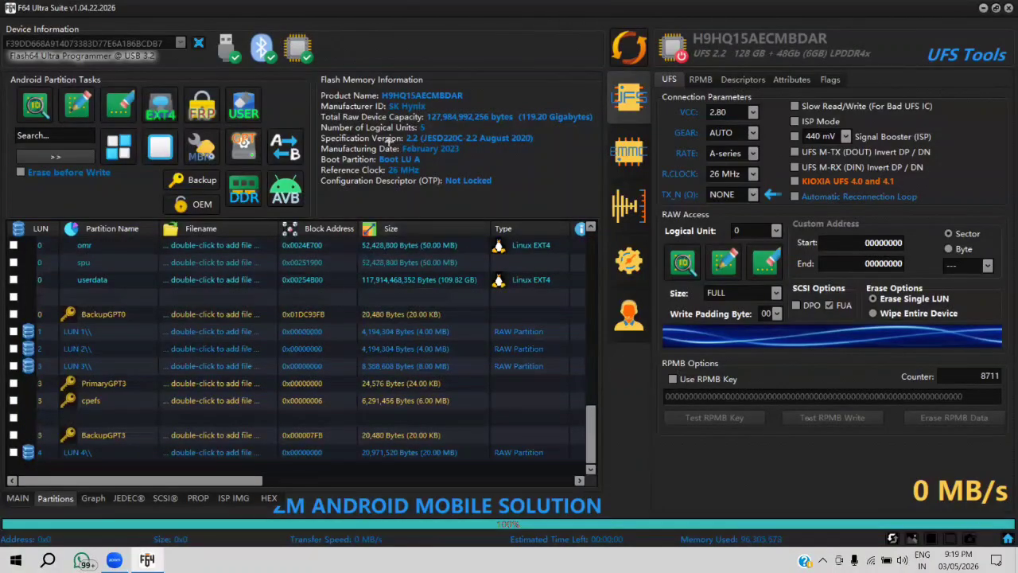
drag(3, 318, 136, 384)
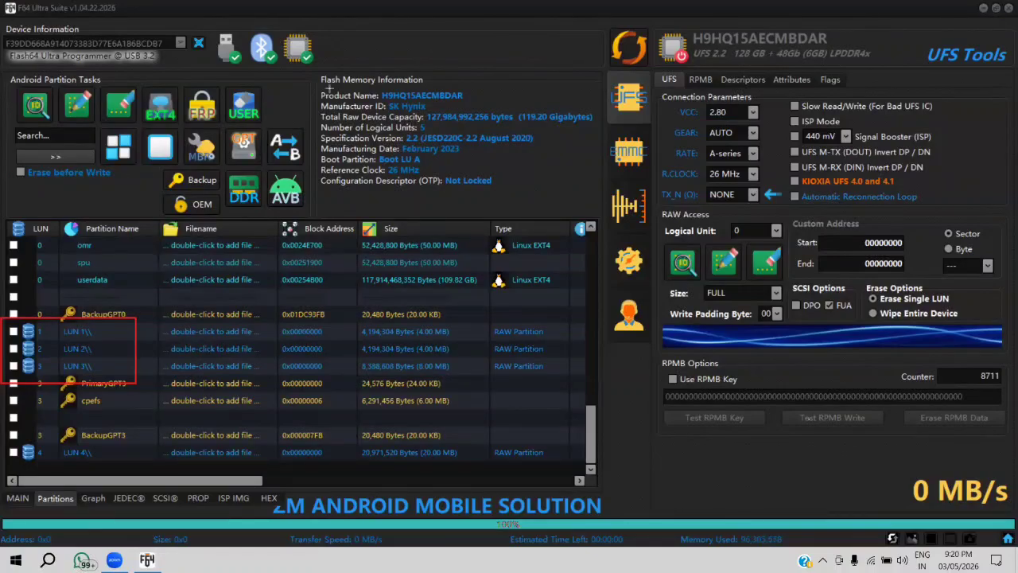
drag(321, 78, 597, 189)
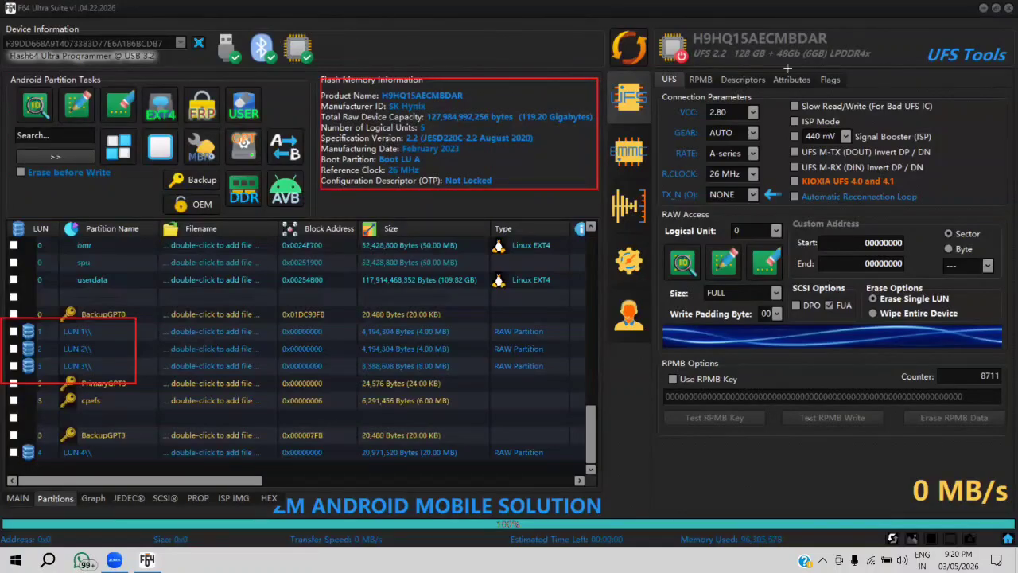
mouse_move(690, 41)
mouse_down()
mouse_move(784, 71)
mouse_move(885, 70)
mouse_up()
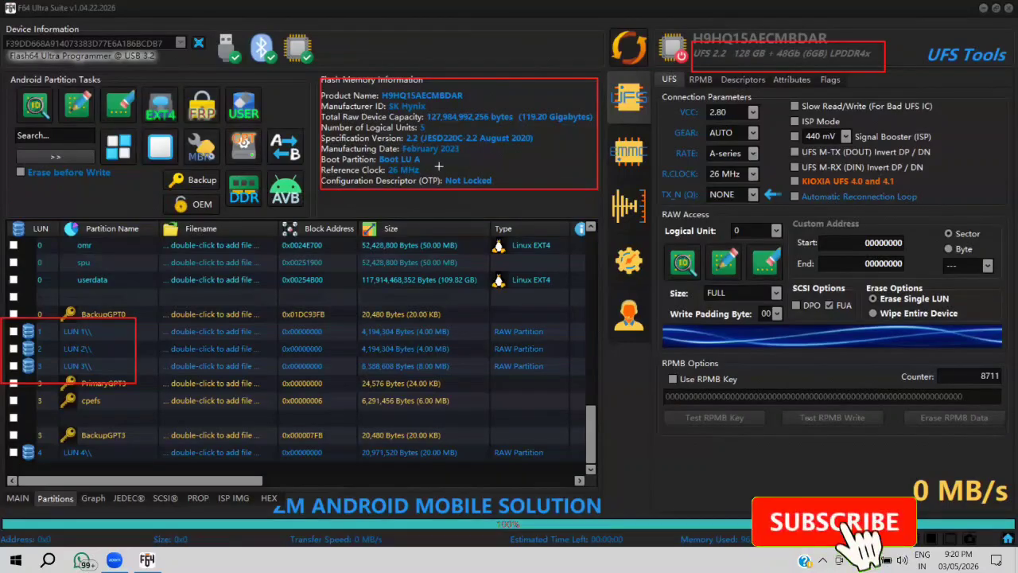
drag(317, 148, 441, 165)
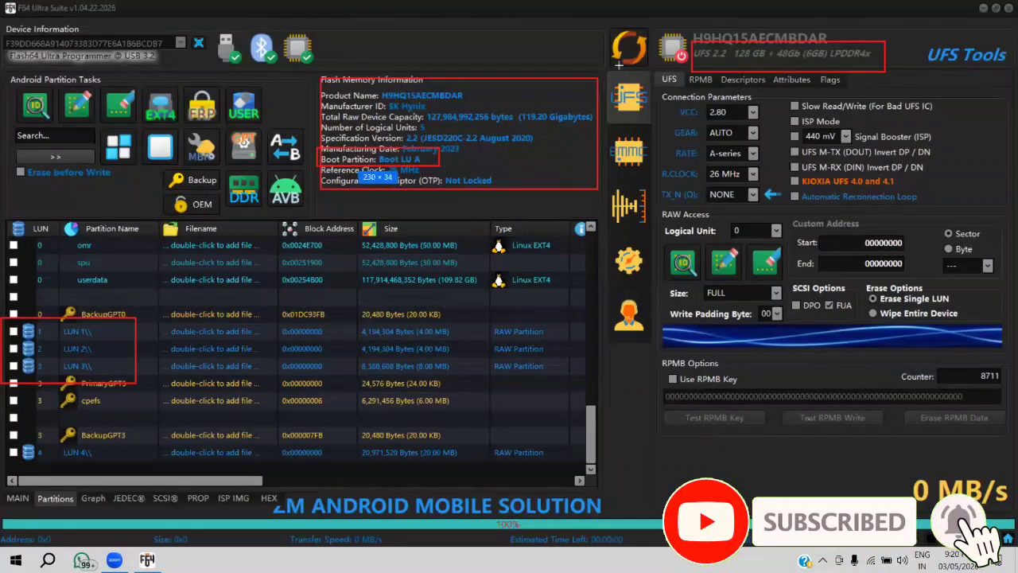
key(Escape)
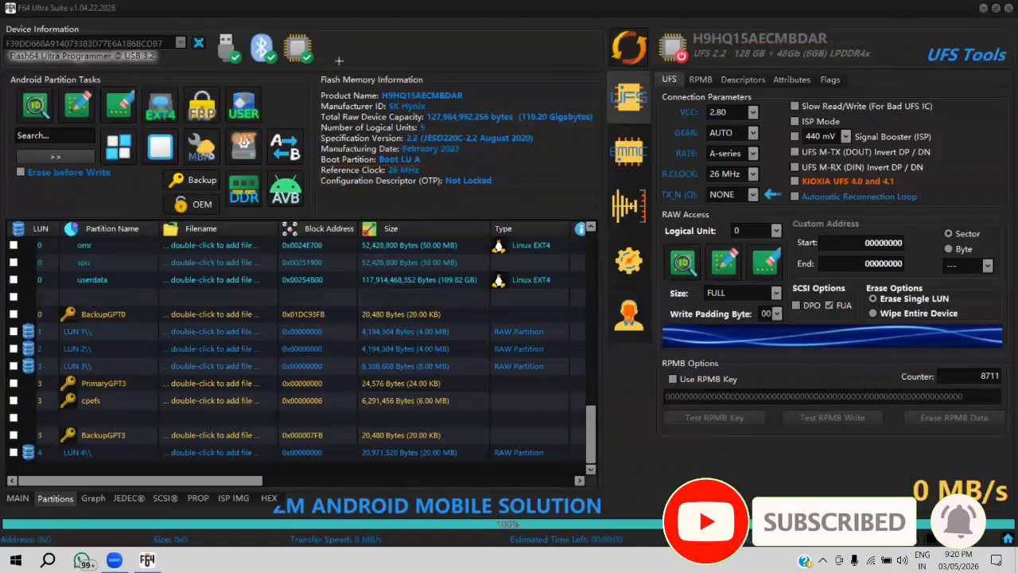
Return to the main log and examine the UFS health section with its life time estimations.
click(16, 498)
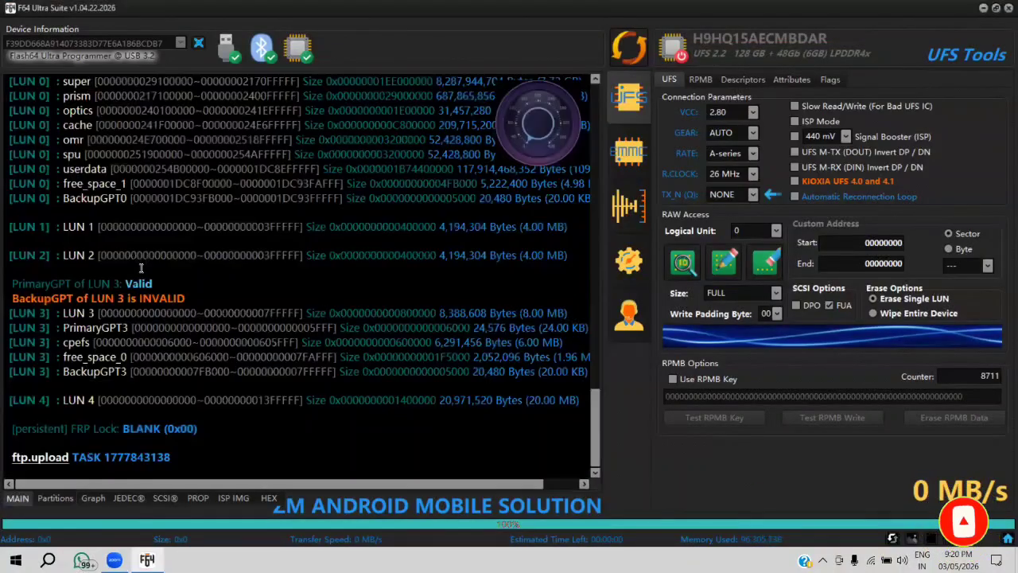
scroll(170, 221, up, 6)
scroll(169, 221, up, 5)
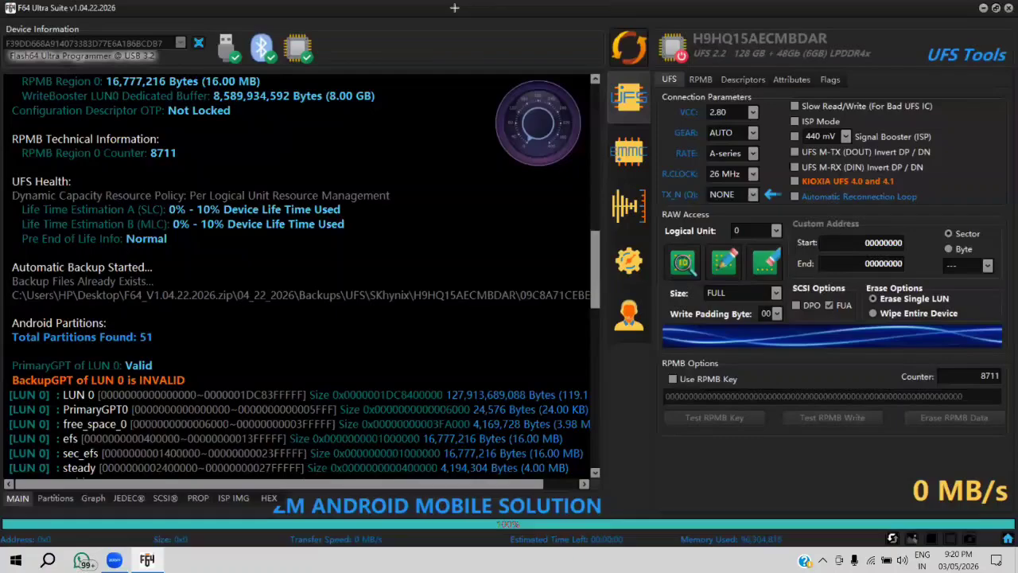
mouse_move(8, 188)
mouse_down()
mouse_move(470, 243)
mouse_move(429, 258)
mouse_move(377, 252)
mouse_up()
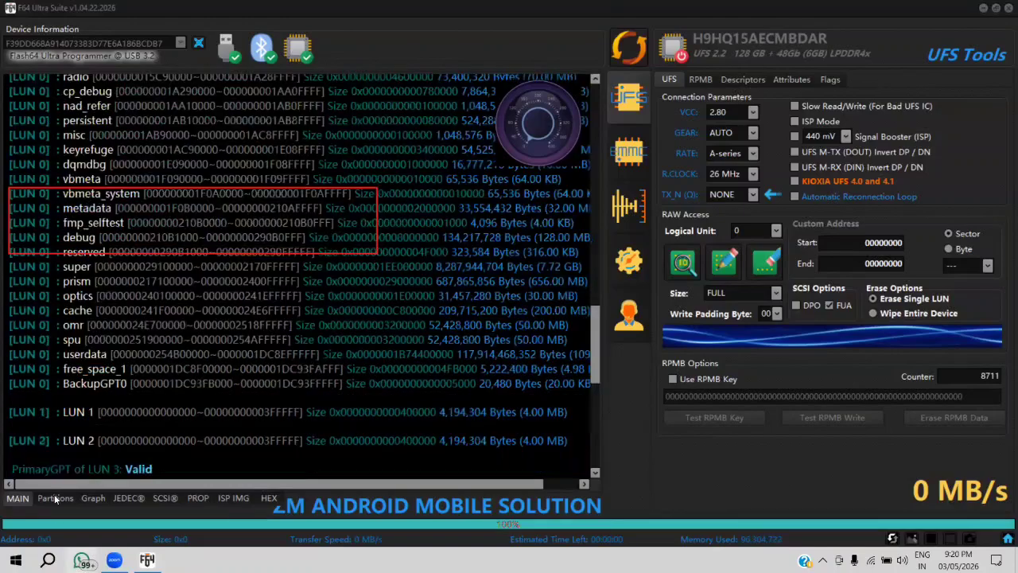
Reopen the partition table and examine all partitions from LUN 0 to LUN 4, including the persistent partition.
click(55, 497)
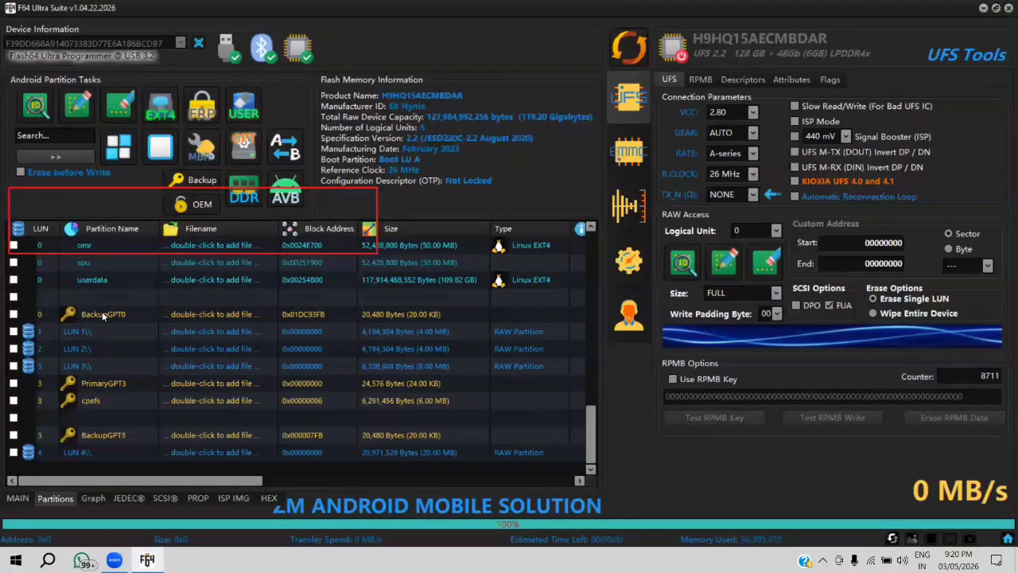
scroll(102, 311, up, 15)
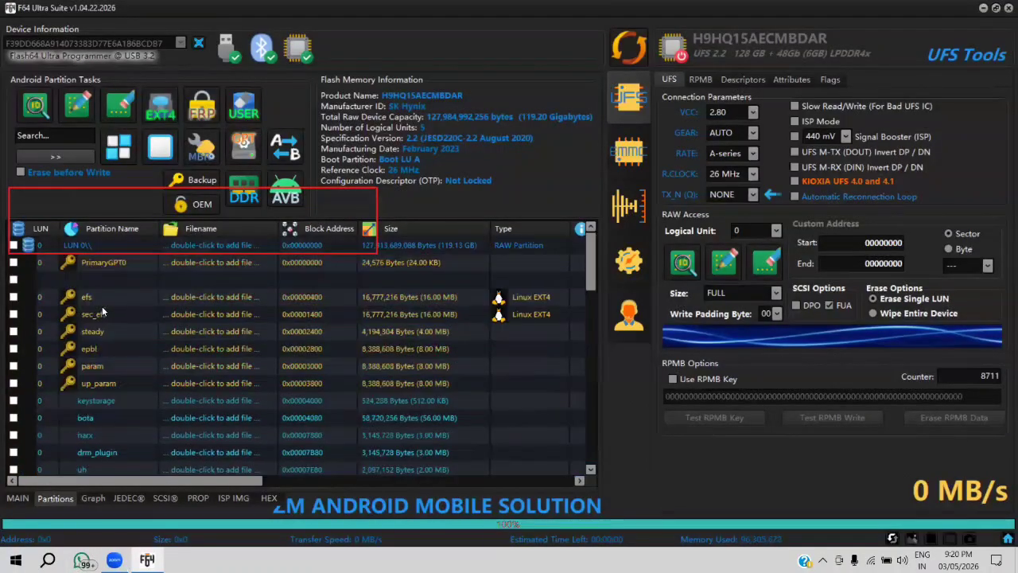
scroll(102, 307, down, 8)
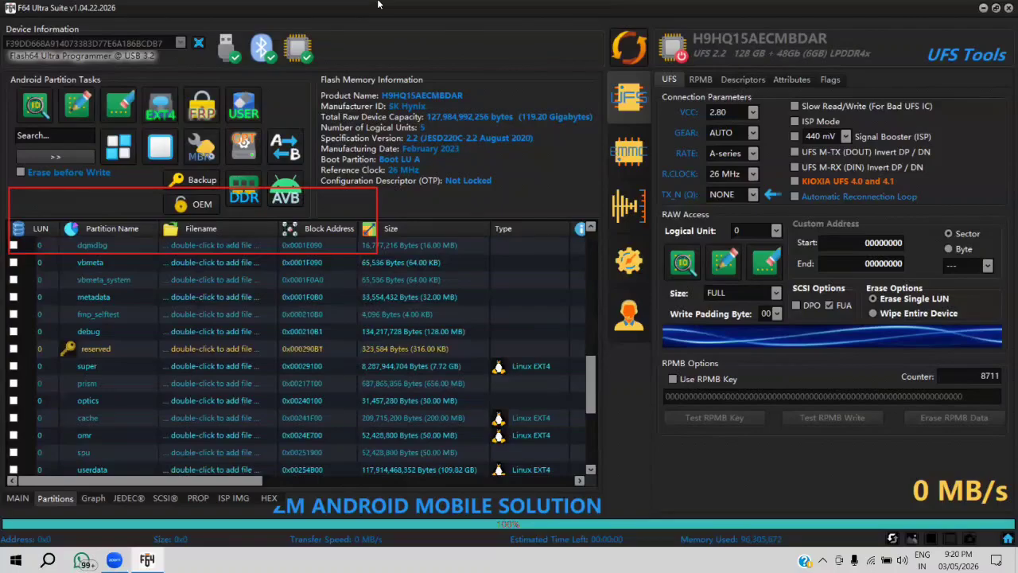
scroll(306, 318, down, 4)
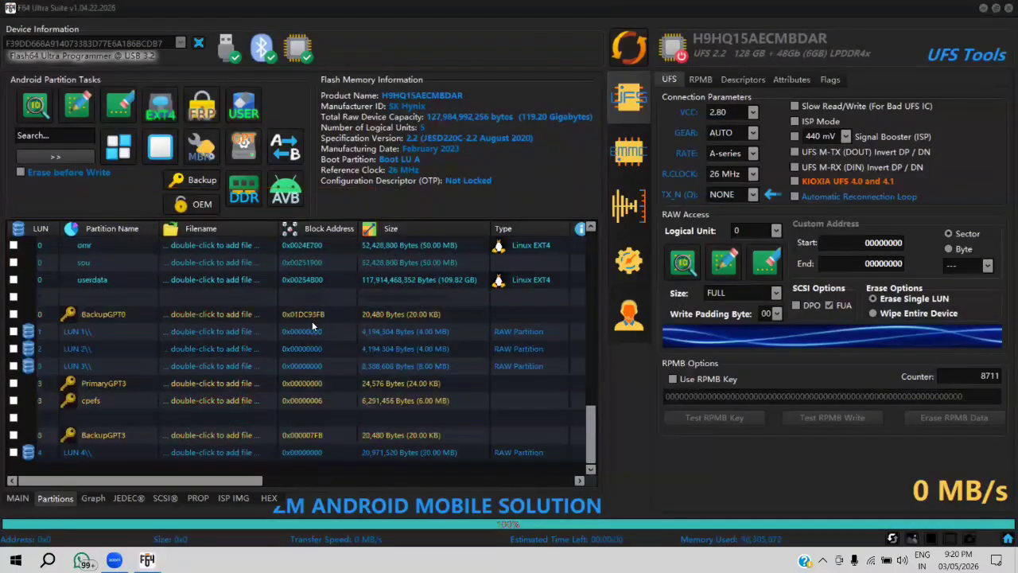
scroll(312, 320, up, 3)
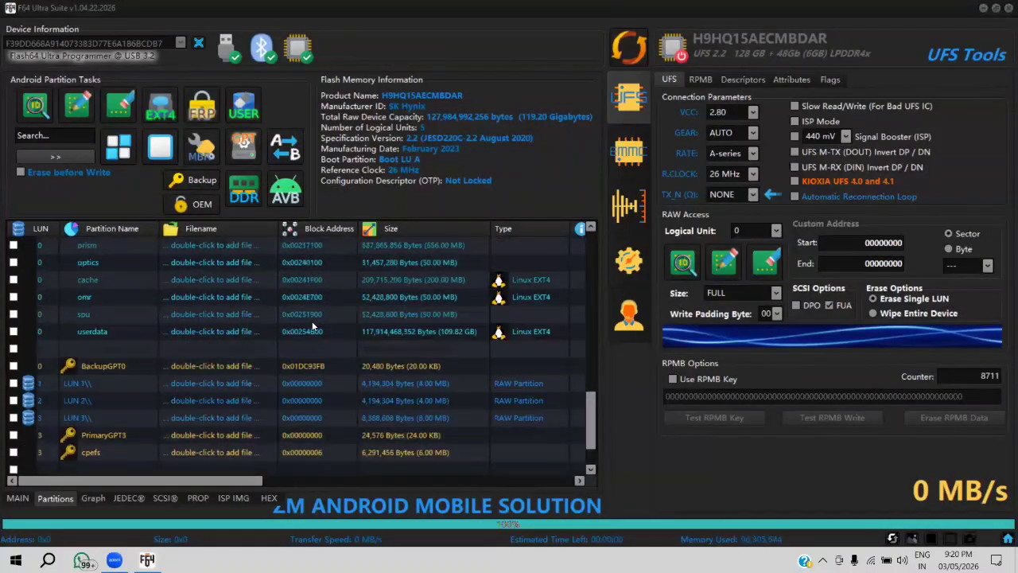
scroll(312, 321, up, 1)
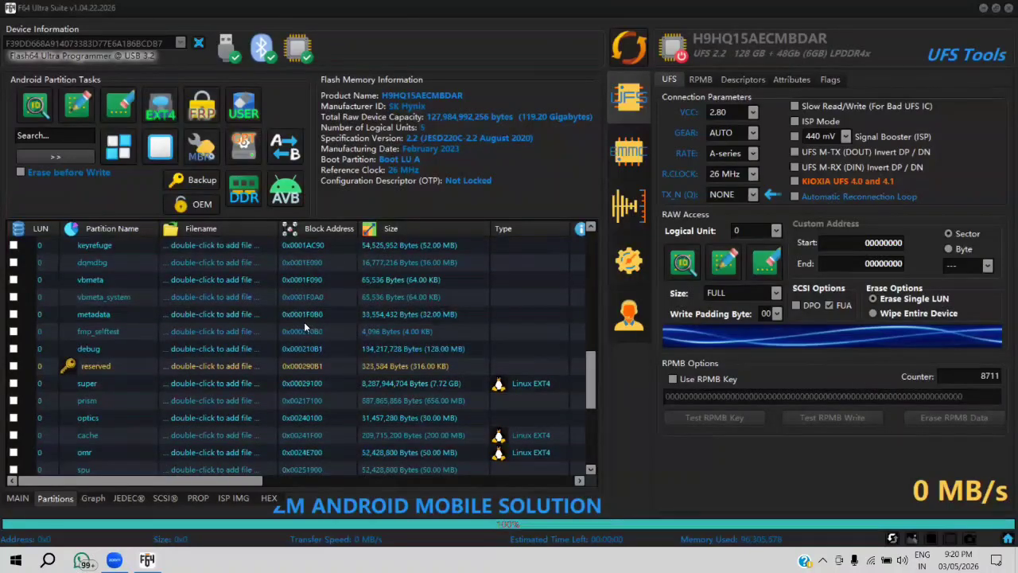
scroll(303, 320, up, 2)
click(304, 313)
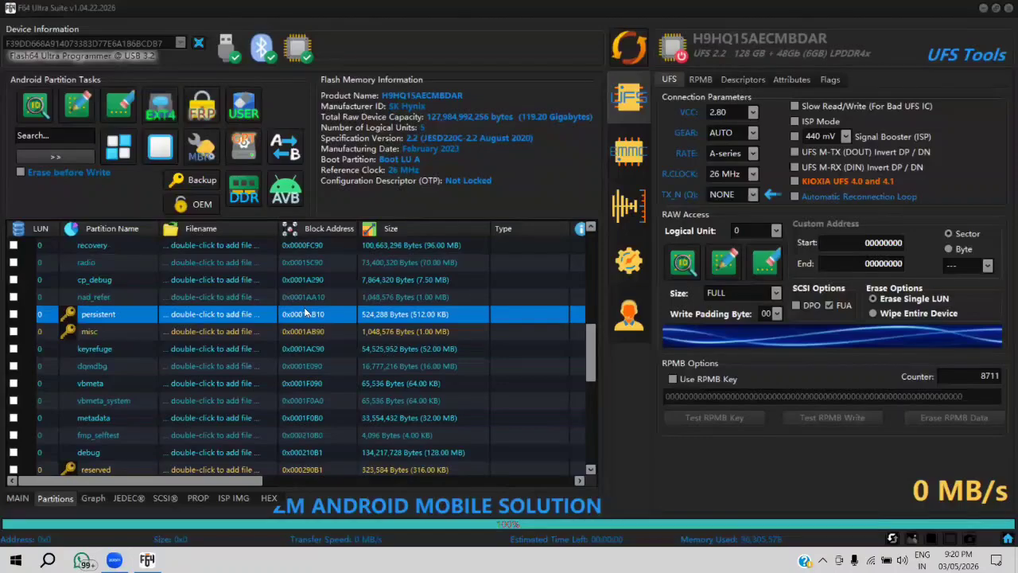
scroll(303, 307, up, 8)
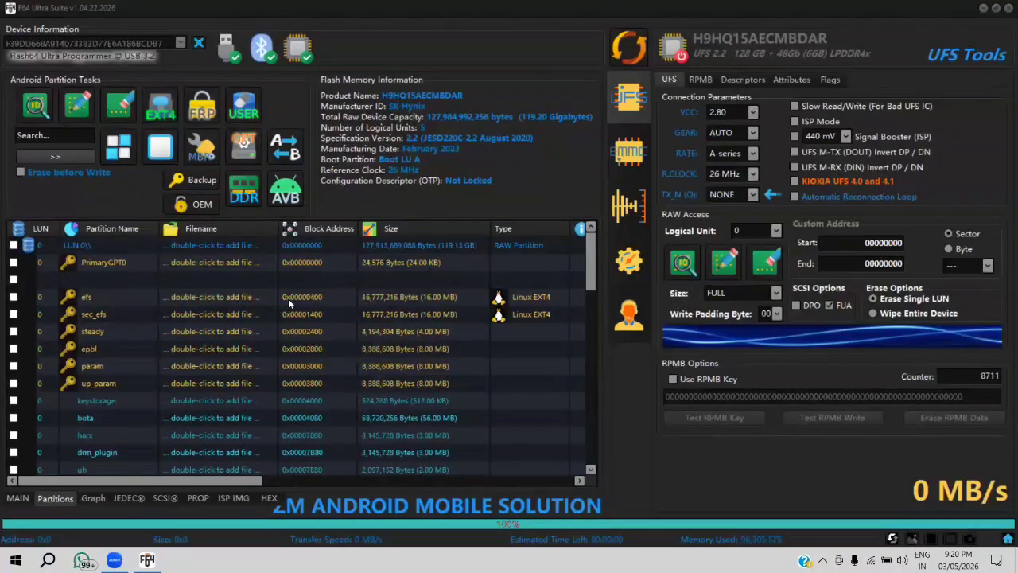
scroll(271, 293, down, 3)
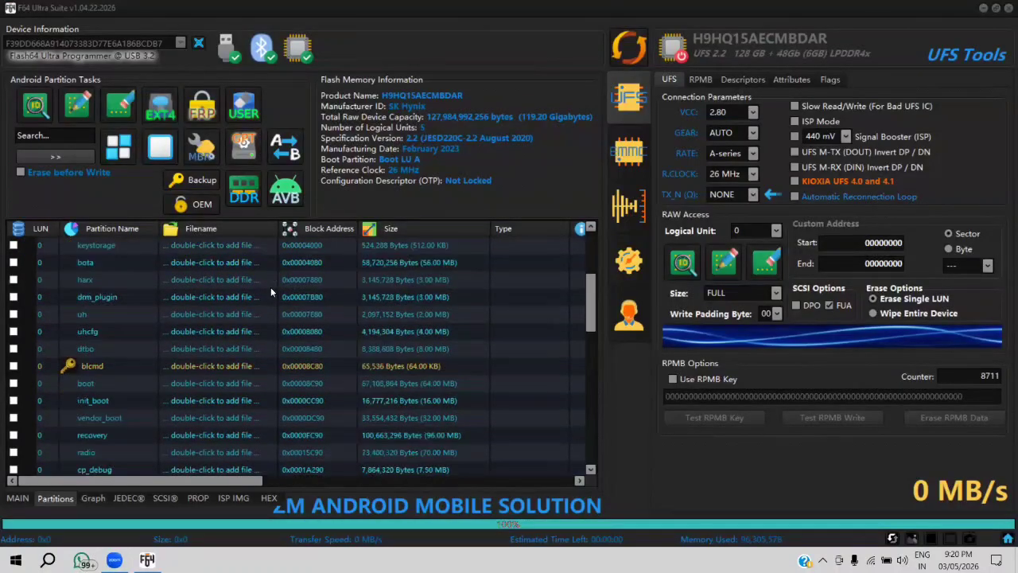
scroll(270, 293, down, 1)
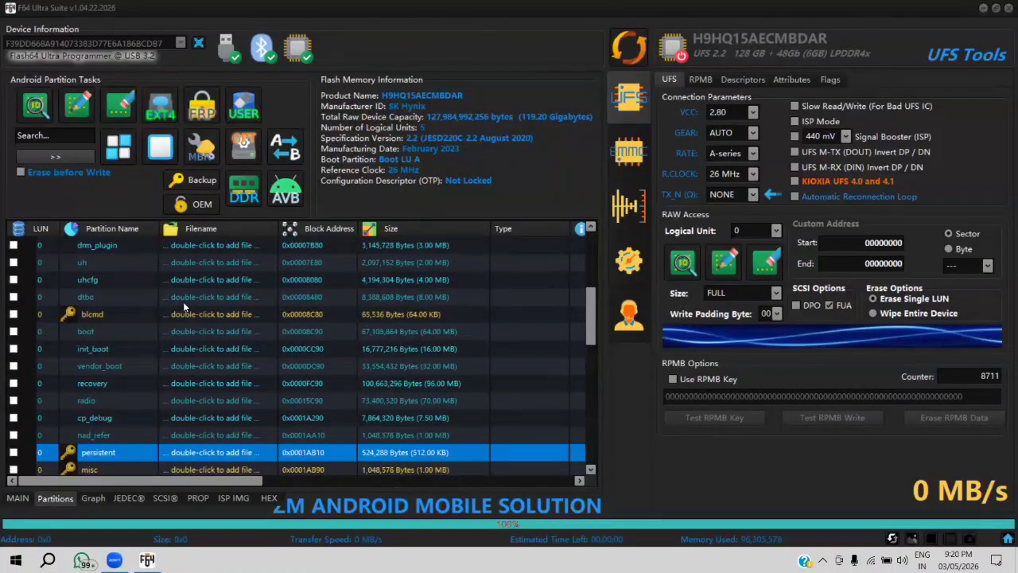
scroll(243, 293, down, 5)
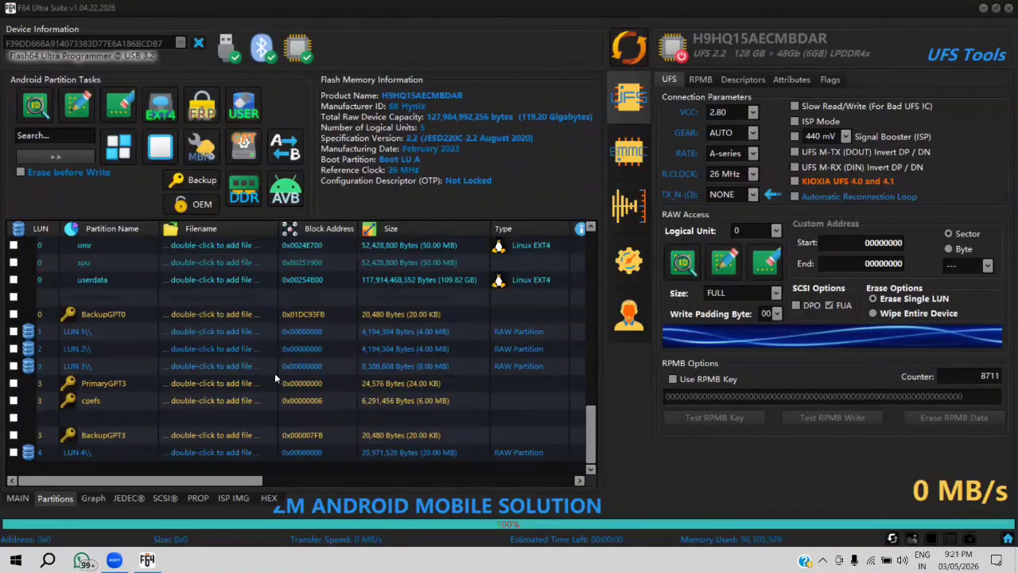
scroll(275, 373, up, 5)
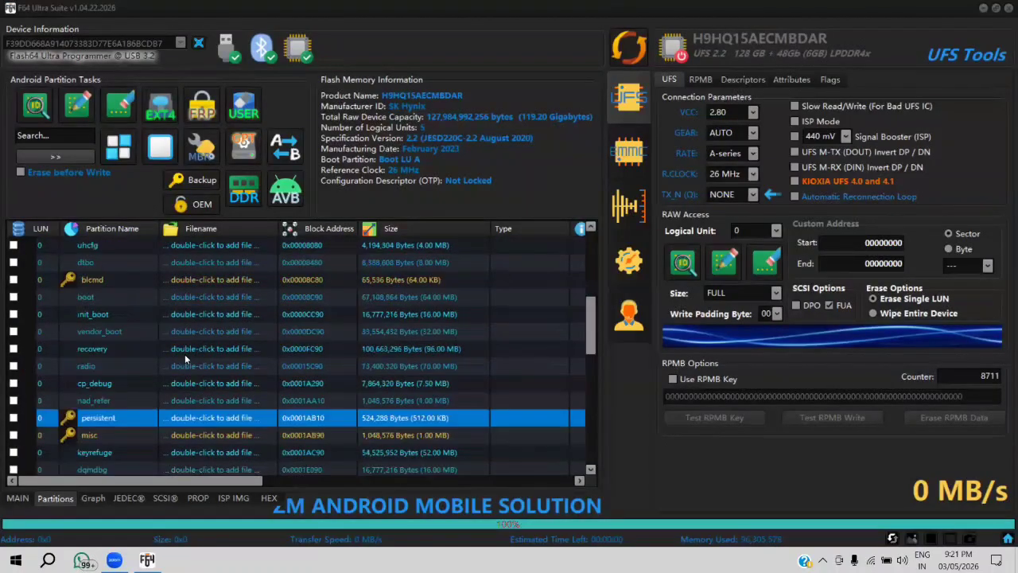
Return to the main log and examine the LUN 1 to LUN 4 entries and the FRP lock status.
scroll(218, 353, up, 4)
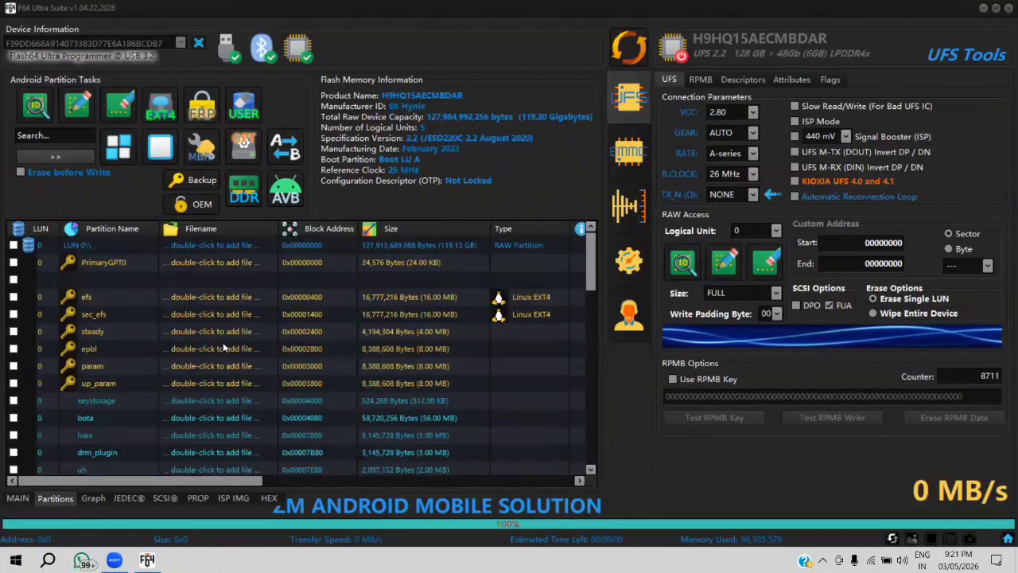
click(19, 499)
scroll(185, 352, down, 2)
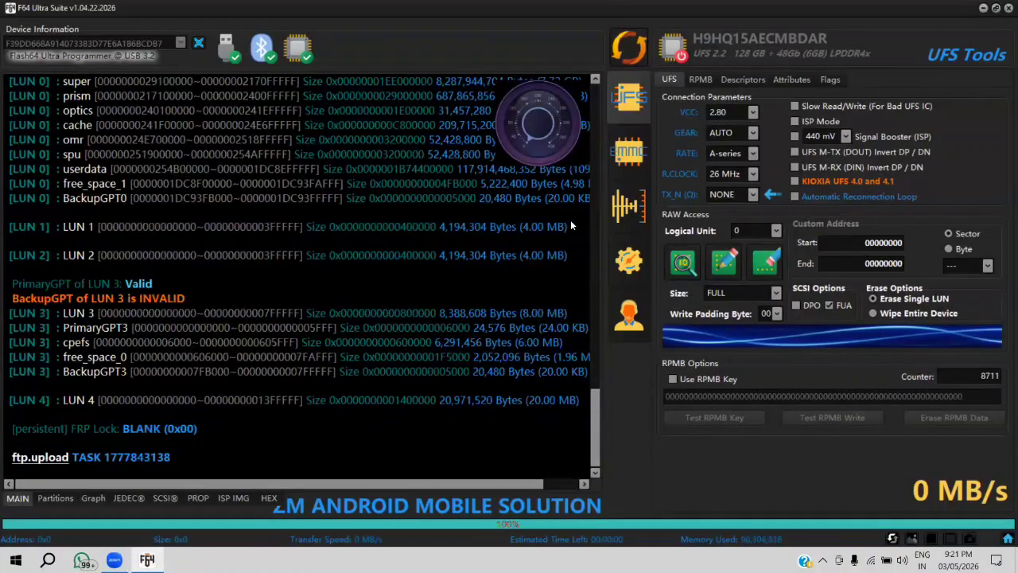
key(Print)
drag(1, 329, 485, 474)
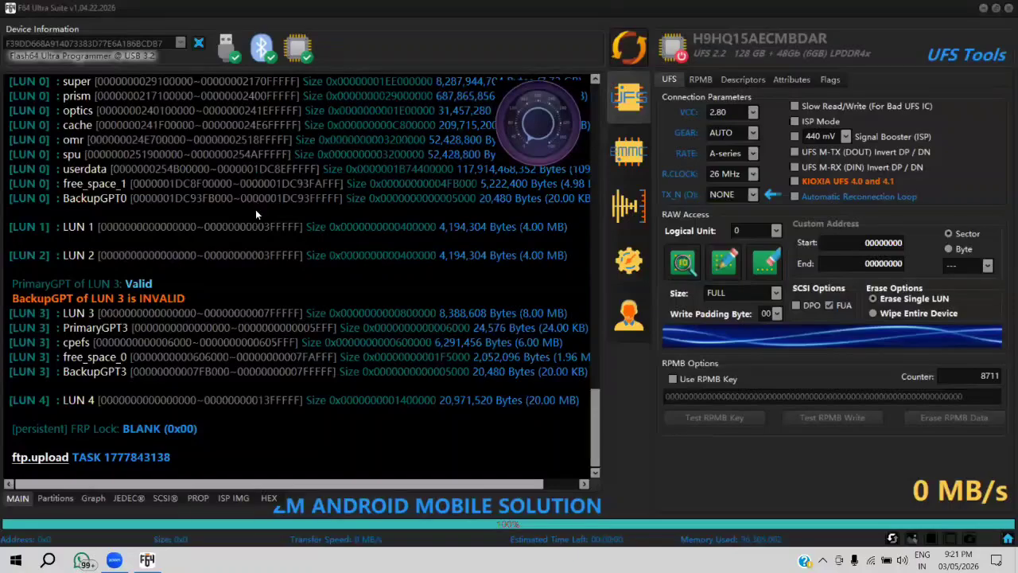
Open the super partition's details from the partition table and read the partition into the HEX view.
scroll(253, 254, down, 3)
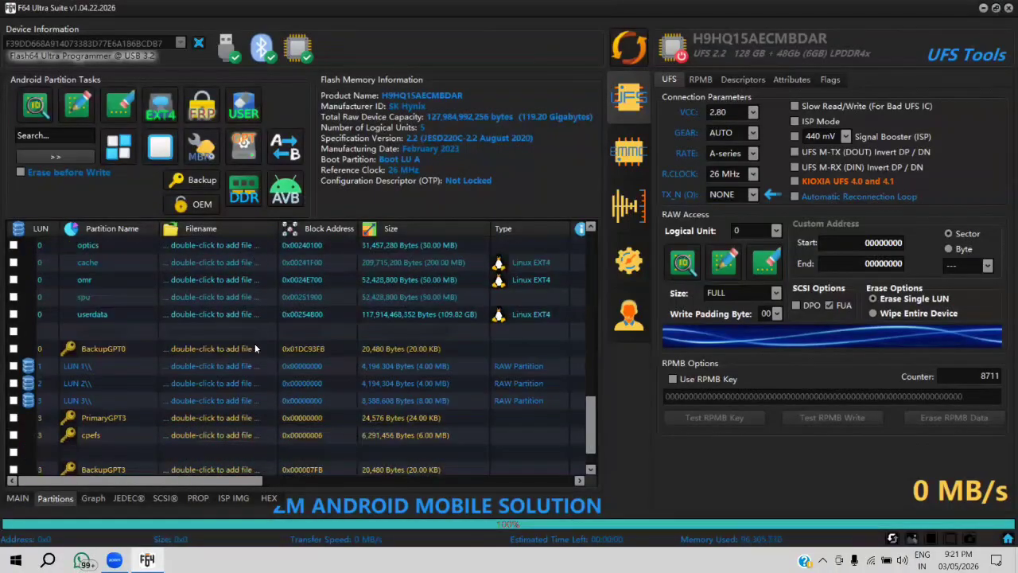
scroll(251, 344, down, 1)
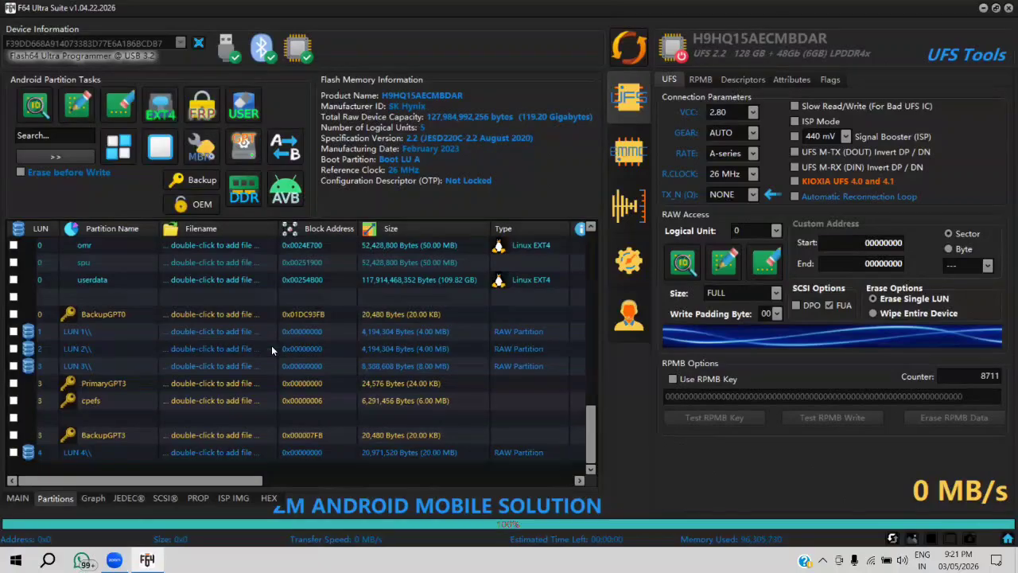
scroll(271, 345, up, 3)
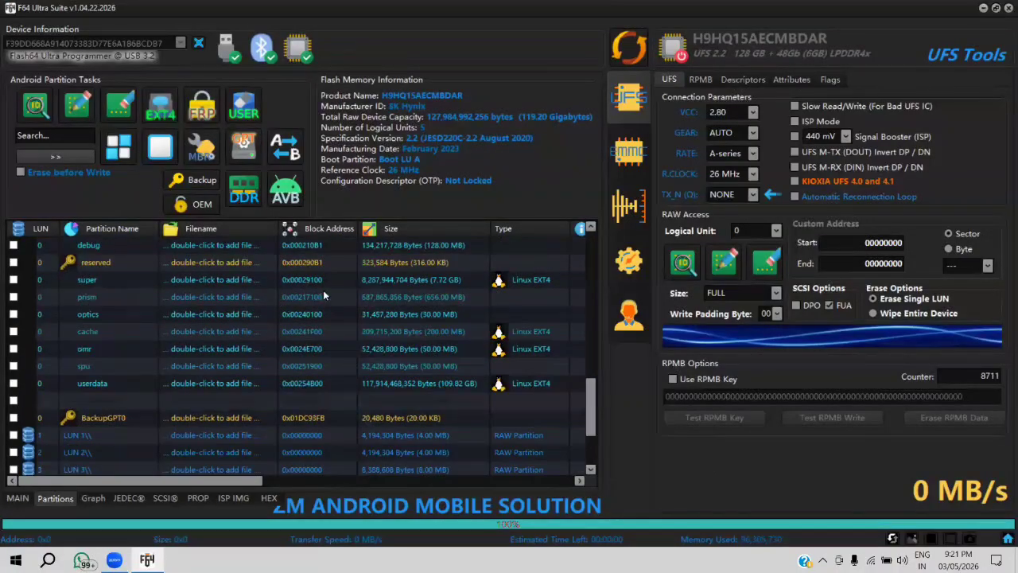
double_click(239, 278)
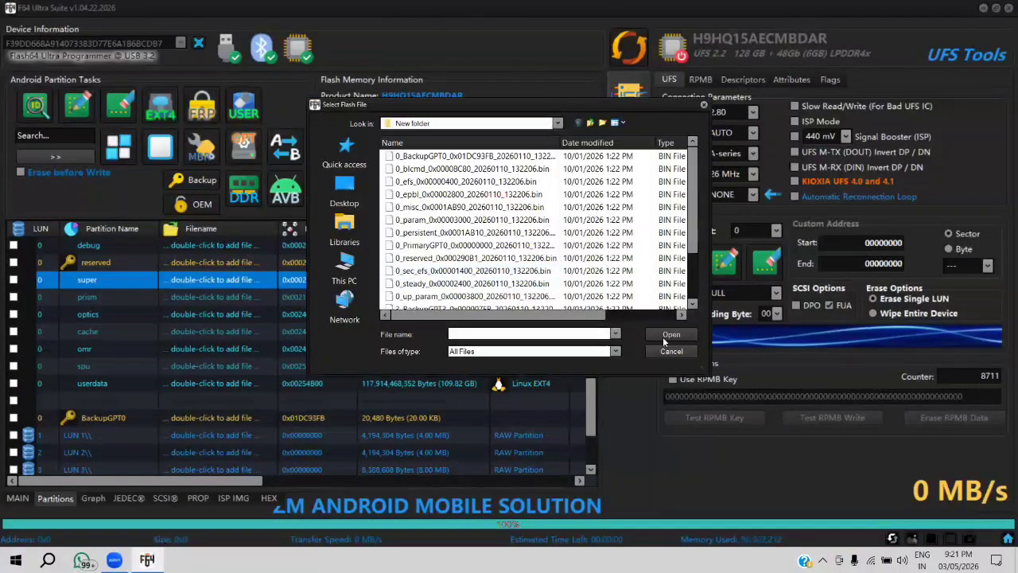
key(Escape)
double_click(324, 282)
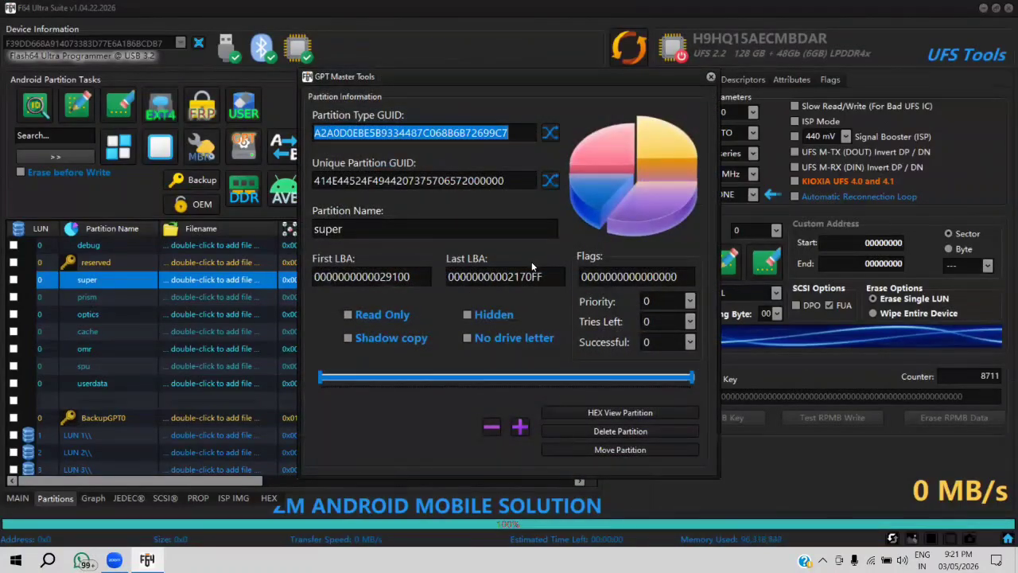
click(619, 412)
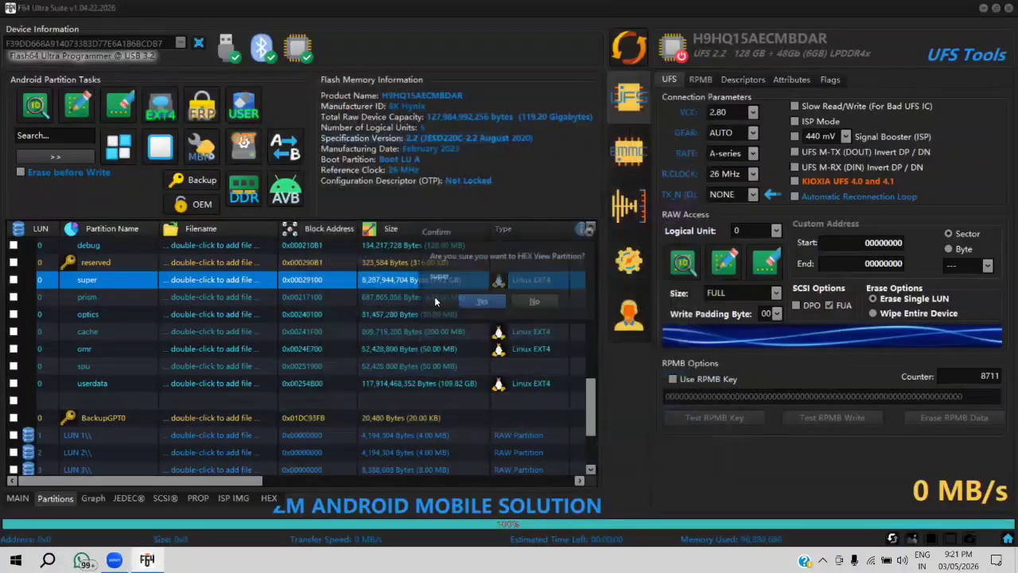
click(481, 302)
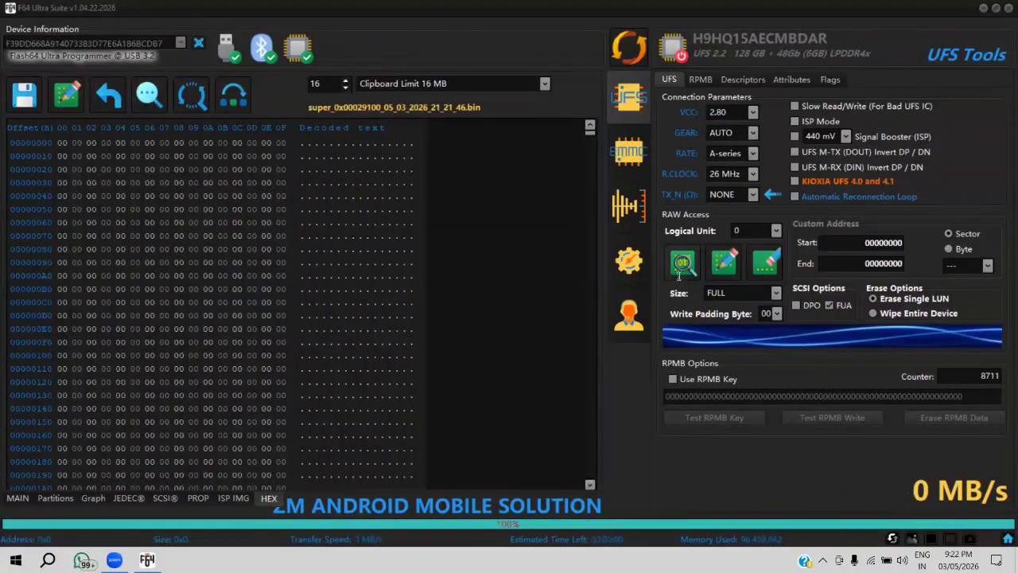
Examine the super partition's hex data at several offsets from the beginning to deep into the file.
scroll(497, 223, down, 6)
scroll(501, 215, down, 14)
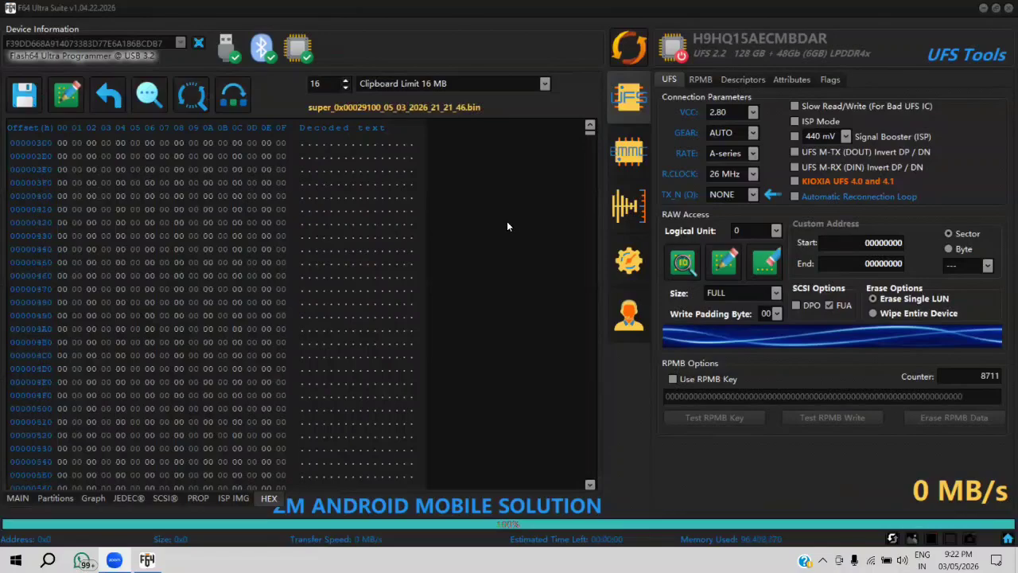
drag(592, 132, 584, 180)
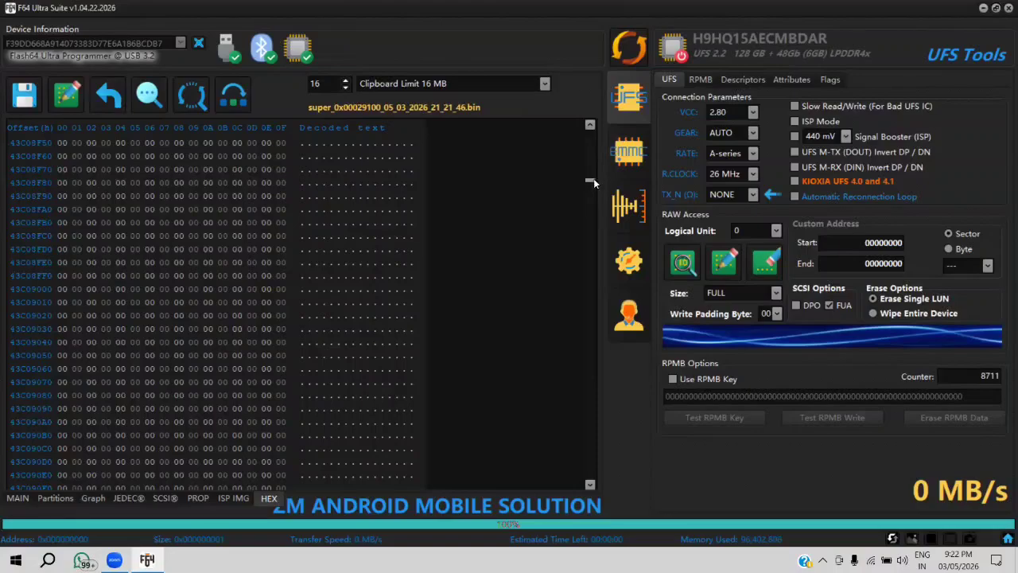
drag(579, 342, 590, 132)
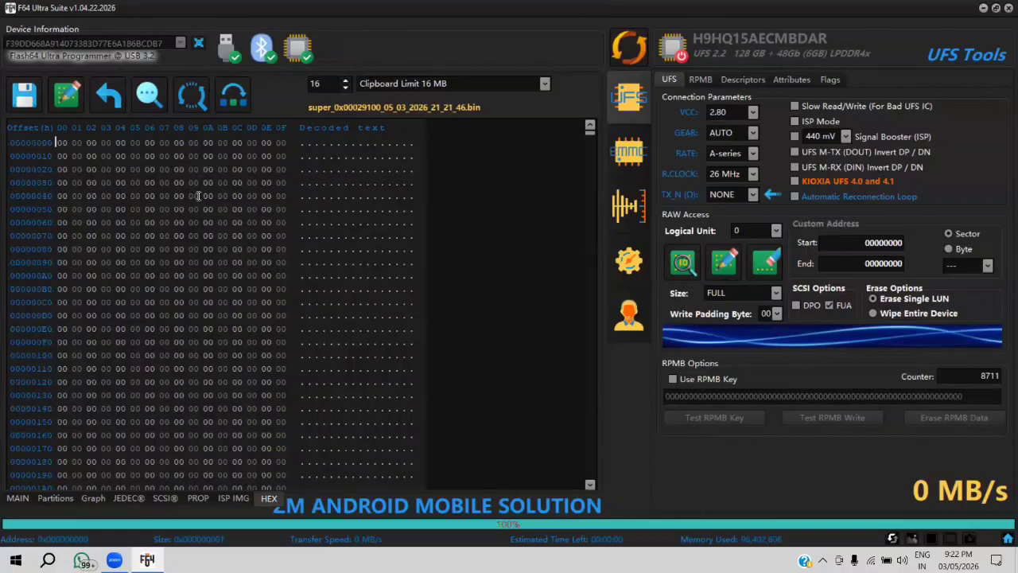
scroll(200, 227, down, 14)
scroll(227, 226, down, 9)
drag(590, 133, 534, 109)
scroll(287, 130, down, 14)
Recheck the partition table around super and the LUN entries, and review the HEX read task in the main log.
click(23, 495)
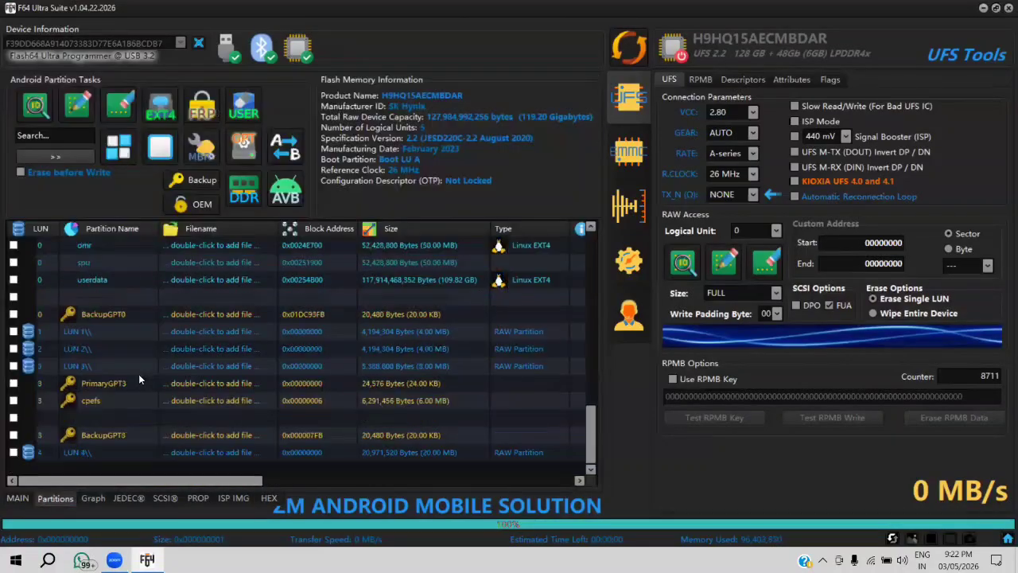
scroll(138, 383, up, 1)
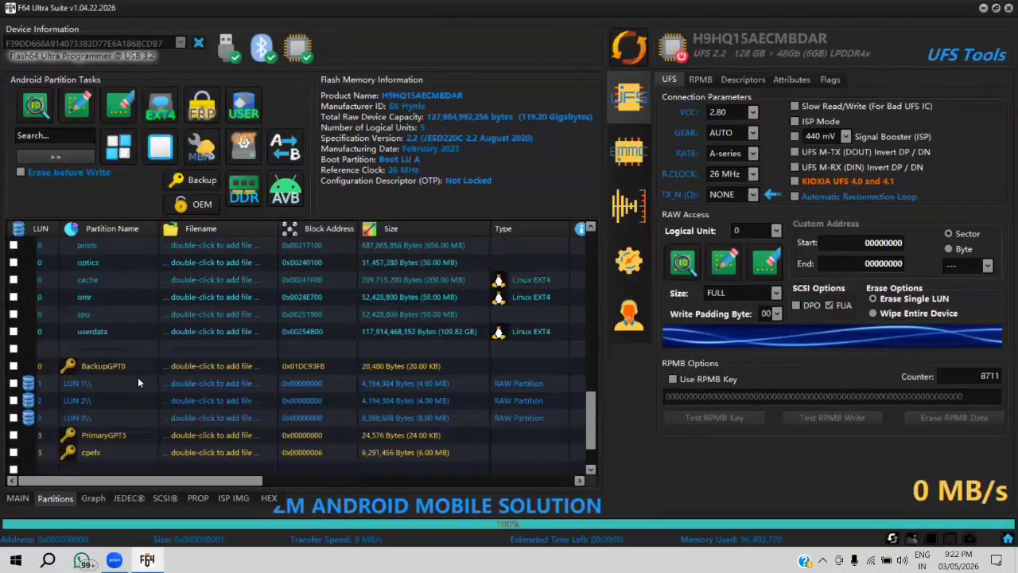
scroll(171, 385, up, 3)
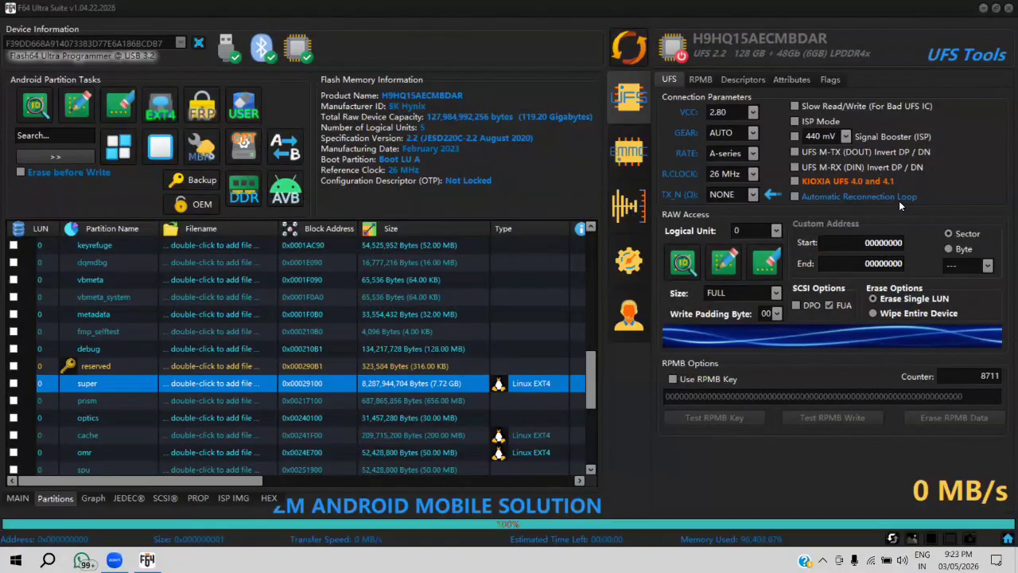
scroll(256, 399, down, 4)
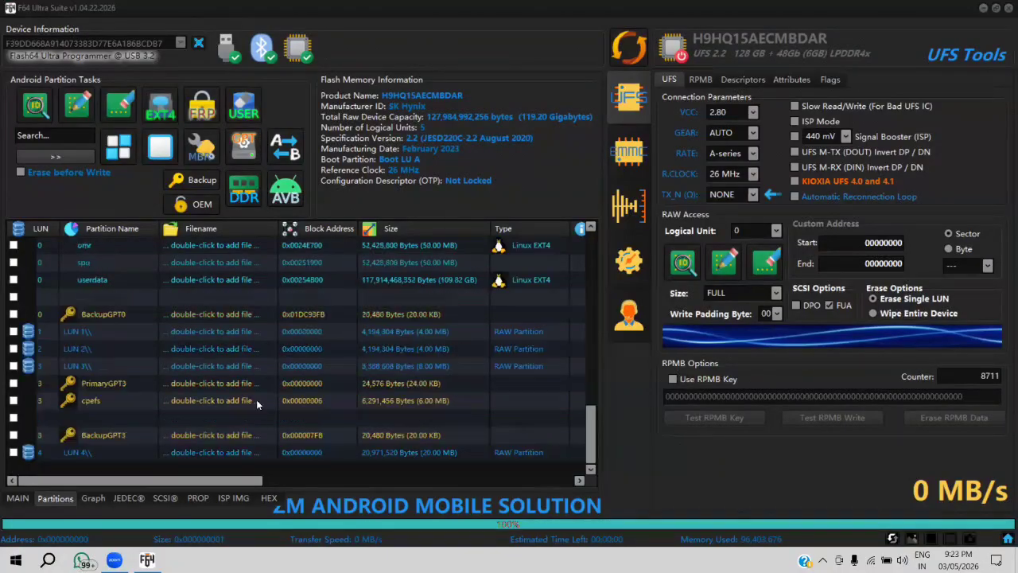
click(18, 498)
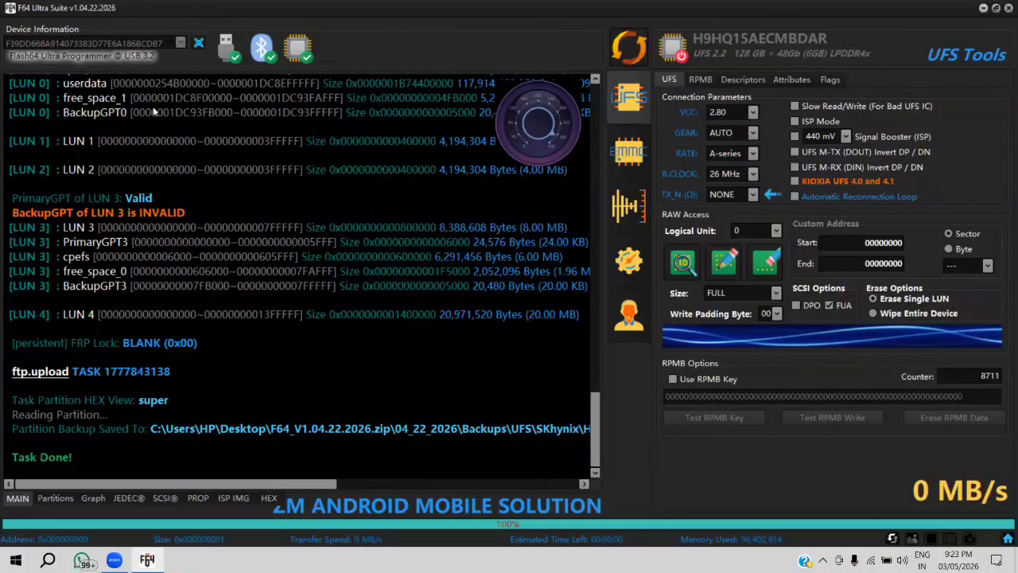
Switch to Chrome, search Google for samfw and open the SamFw website at its device search.
click(983, 8)
double_click(75, 28)
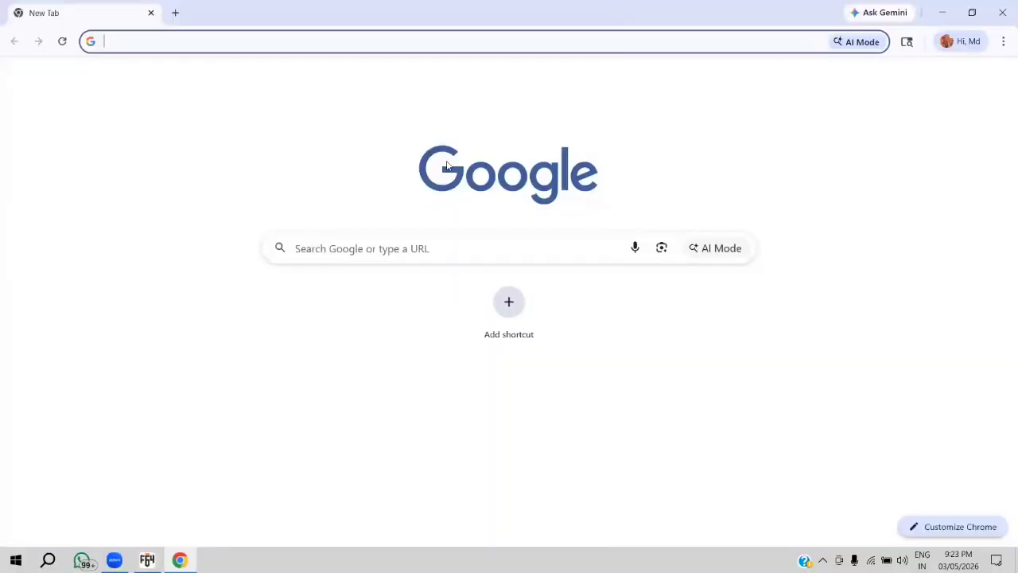
click(356, 265)
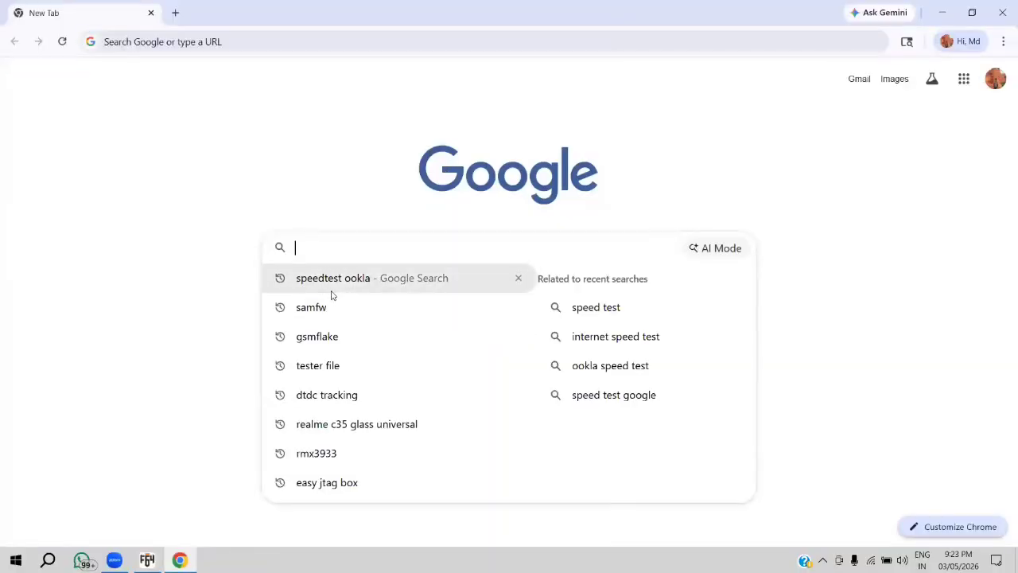
click(322, 314)
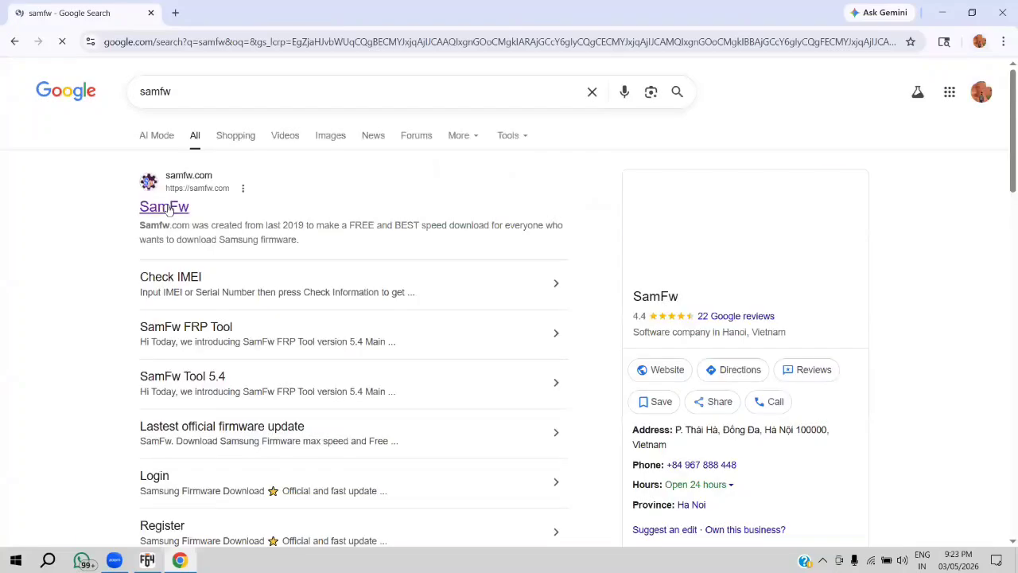
click(205, 242)
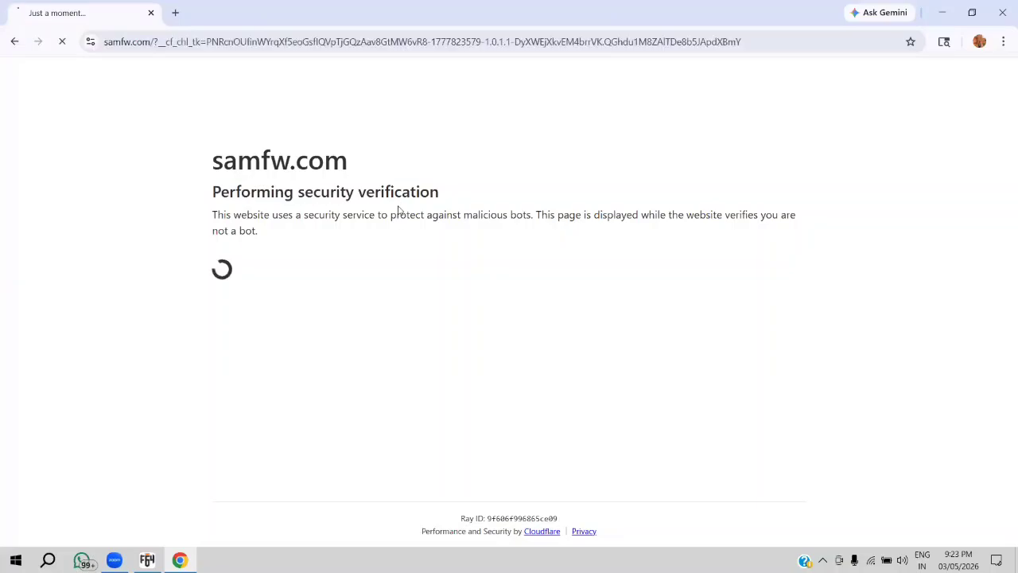
scroll(425, 200, down, 1)
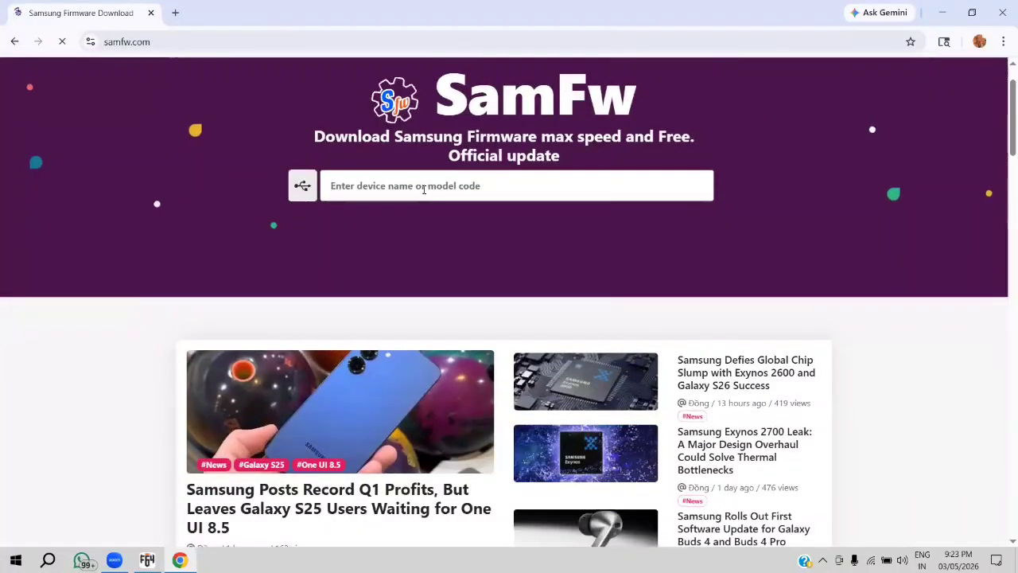
click(424, 181)
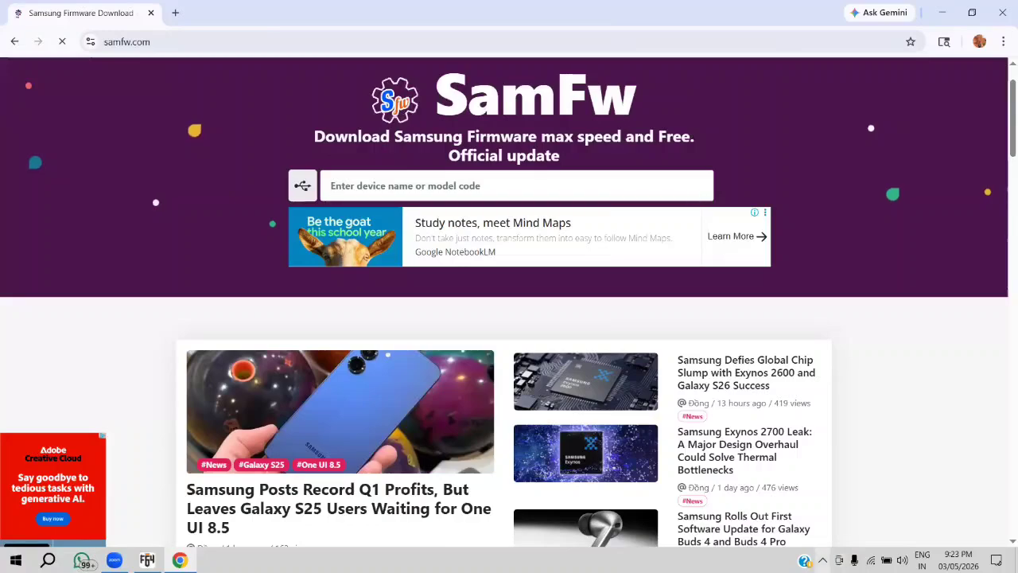
Check the download list in Neat Download Manager and close it.
click(823, 560)
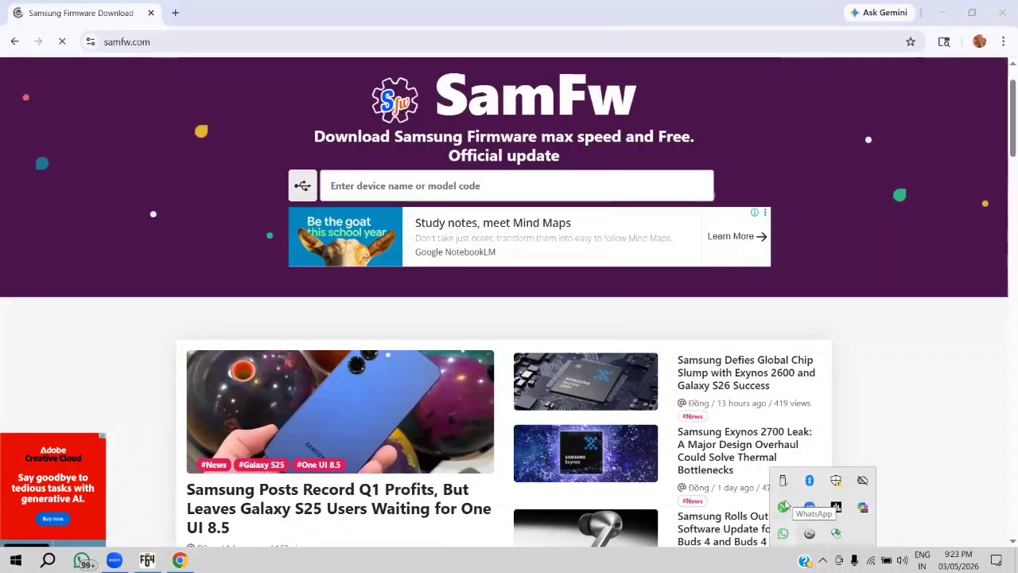
click(784, 531)
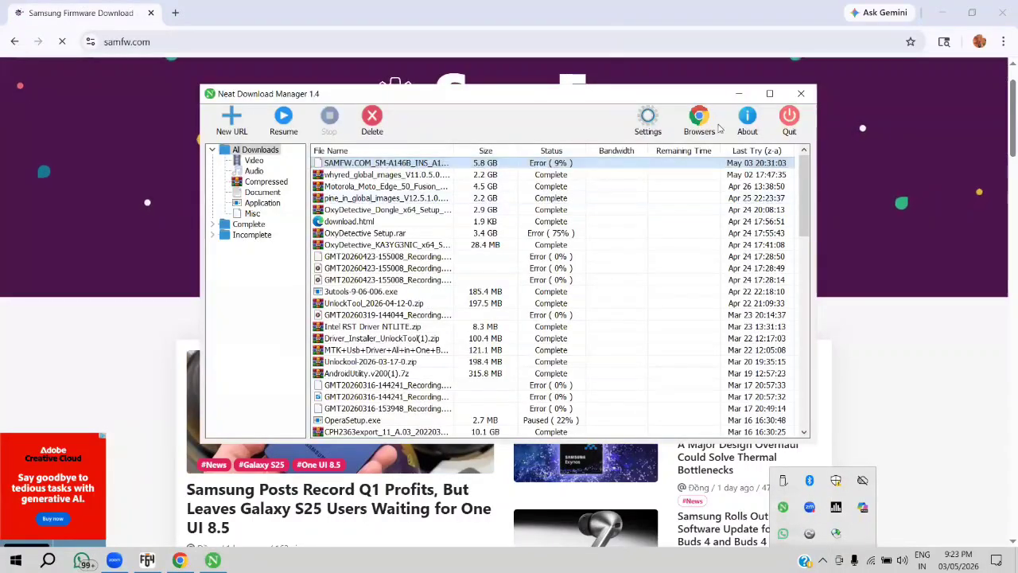
click(800, 96)
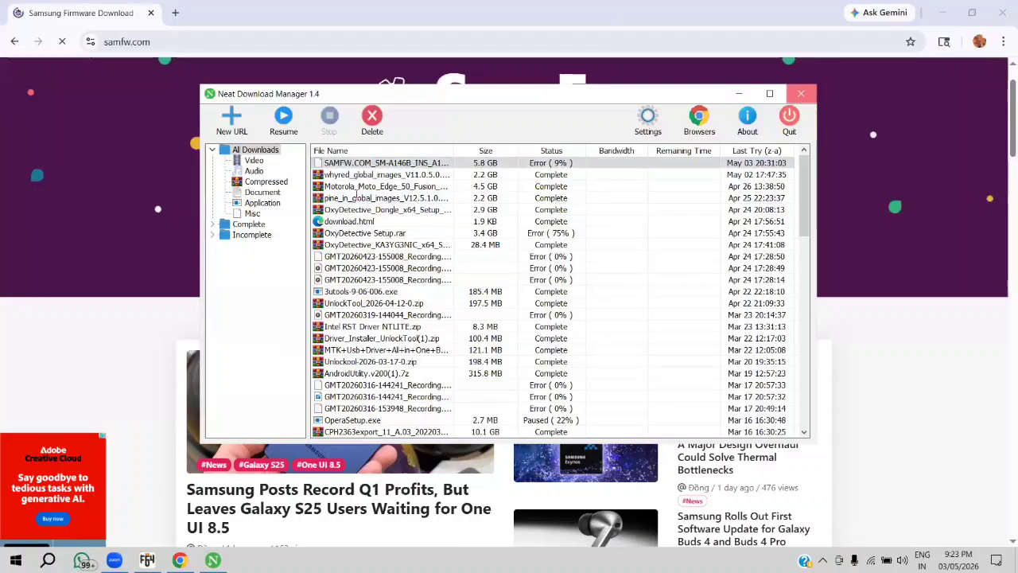
Search SamFw for a14 and open the firmware page of SM-A146B / Galaxy A14 5G.
click(357, 193)
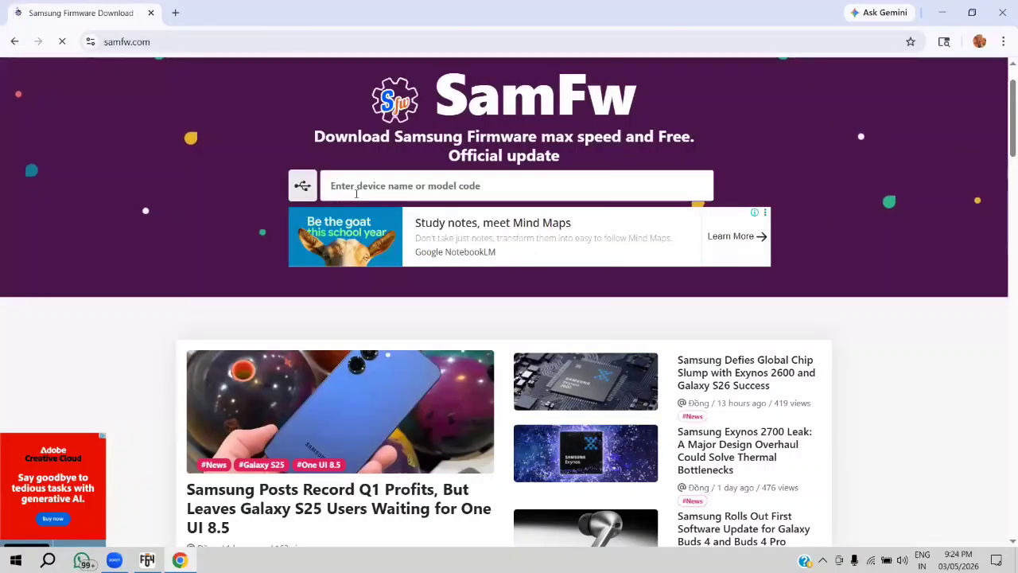
text(a)
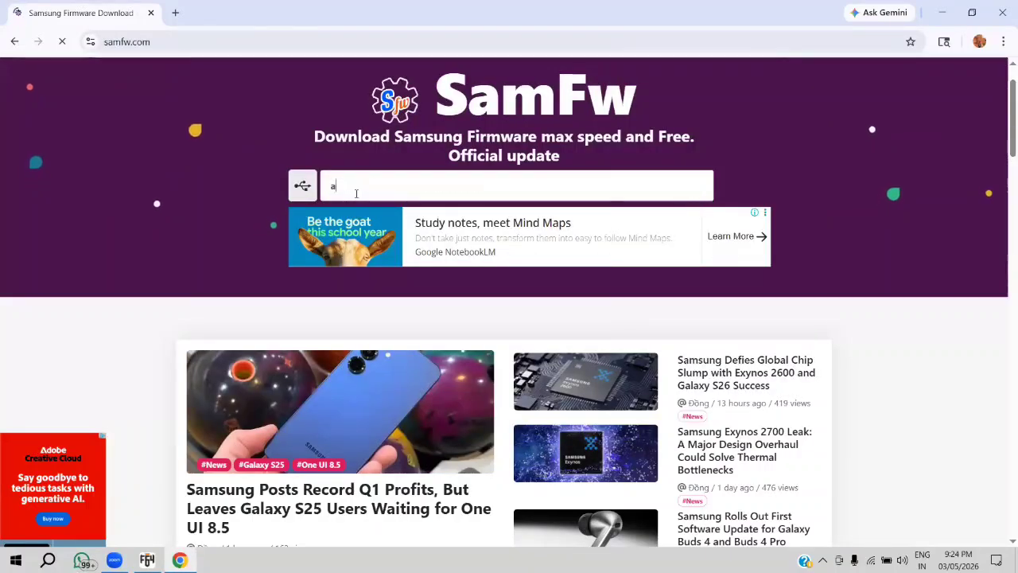
text(14)
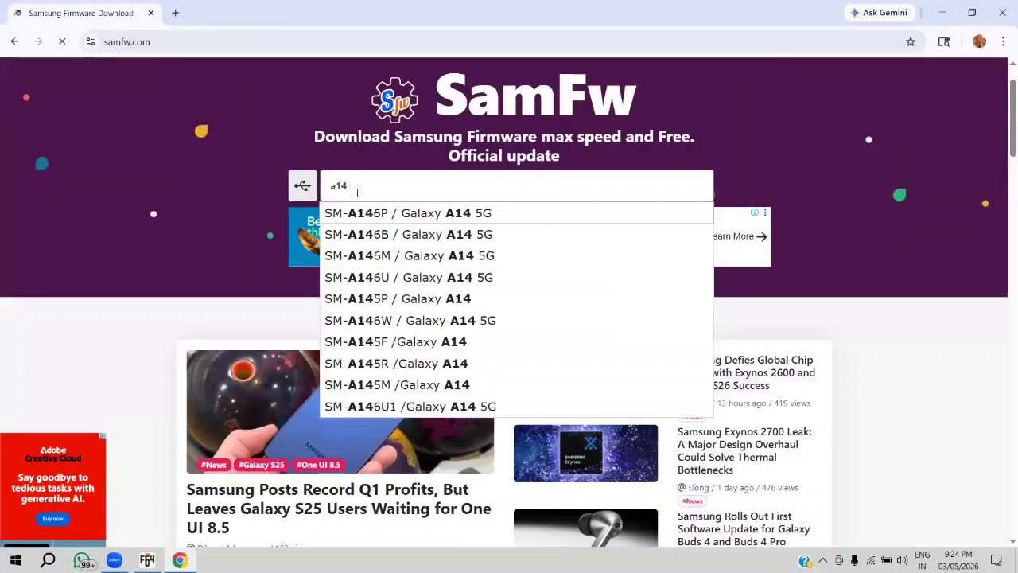
click(413, 237)
Open the India (INS) firmware A146BXXSCDZB2 for the Galaxy A14 5G and request its download on the browser.
scroll(449, 250, down, 9)
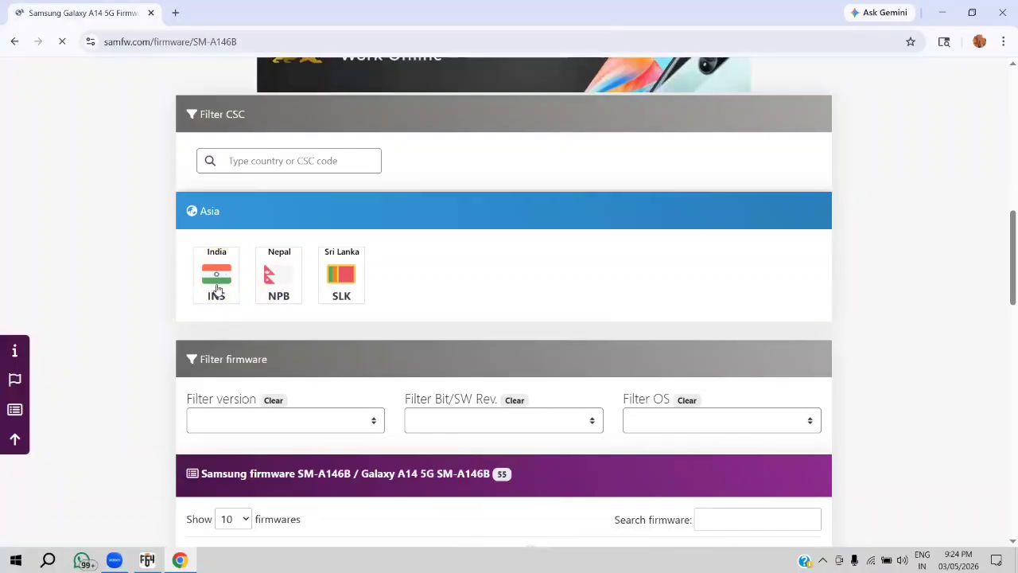
scroll(277, 272, down, 2)
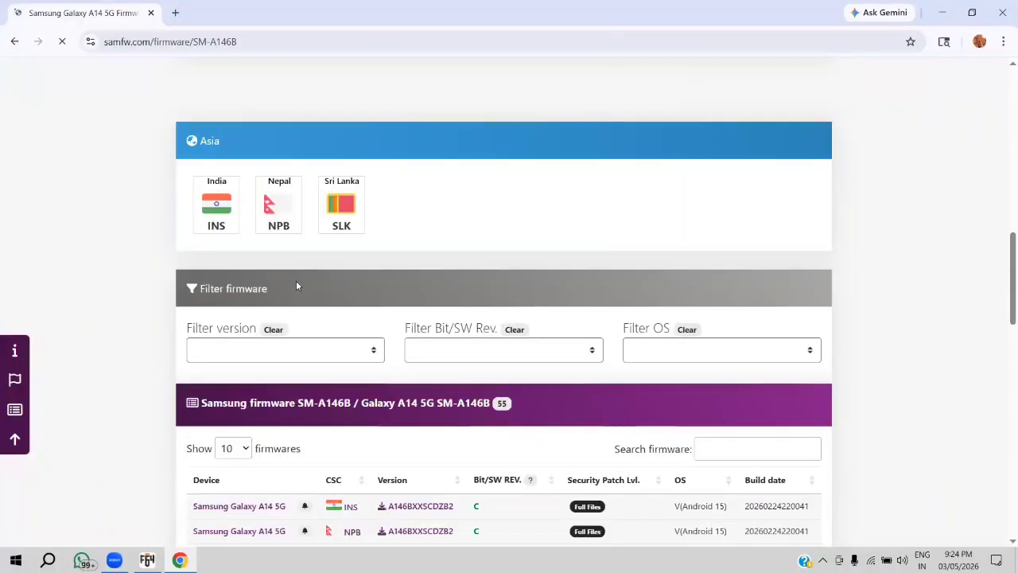
scroll(296, 286, down, 3)
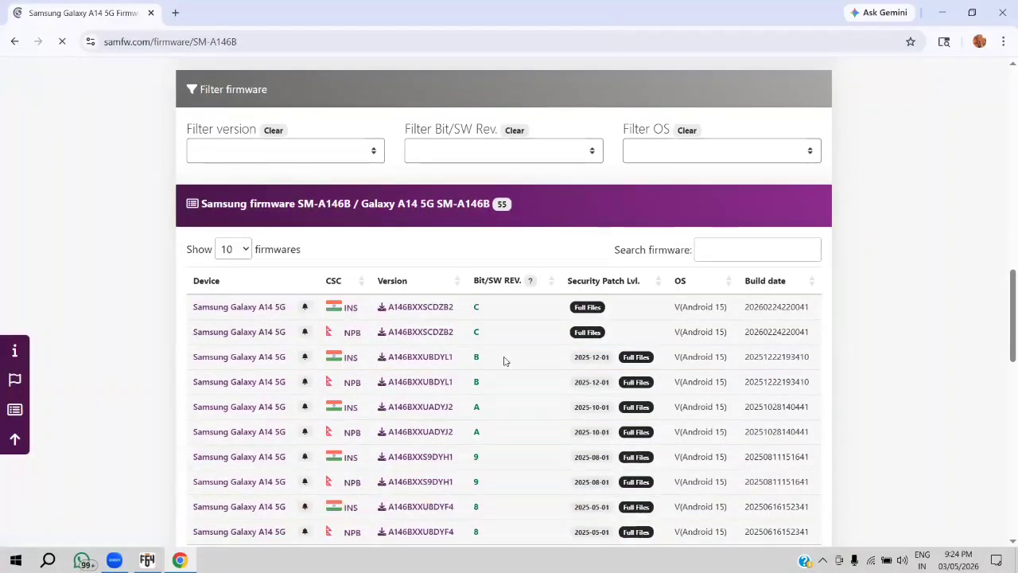
scroll(497, 299, down, 6)
scroll(497, 304, down, 6)
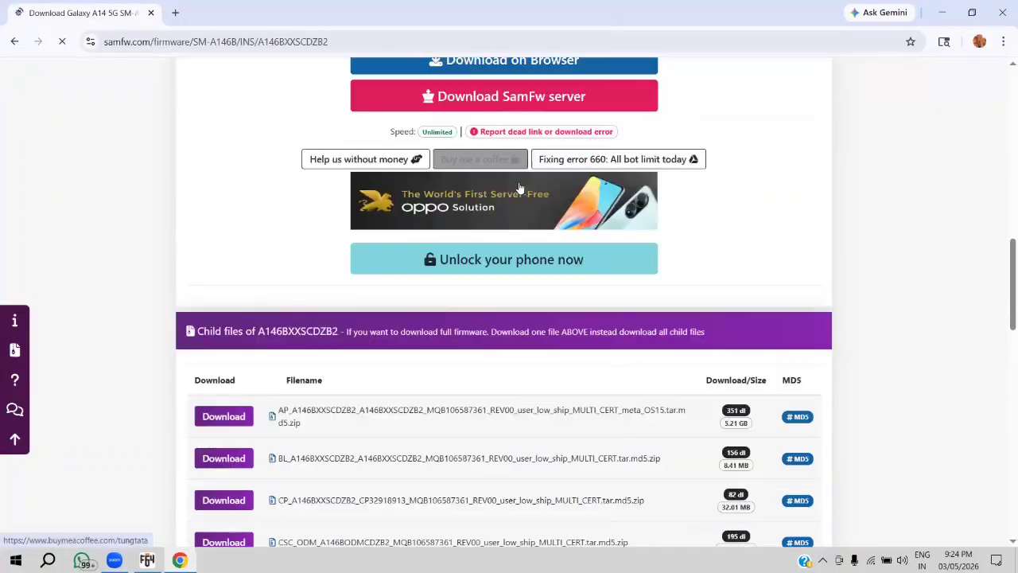
scroll(404, 424, up, 2)
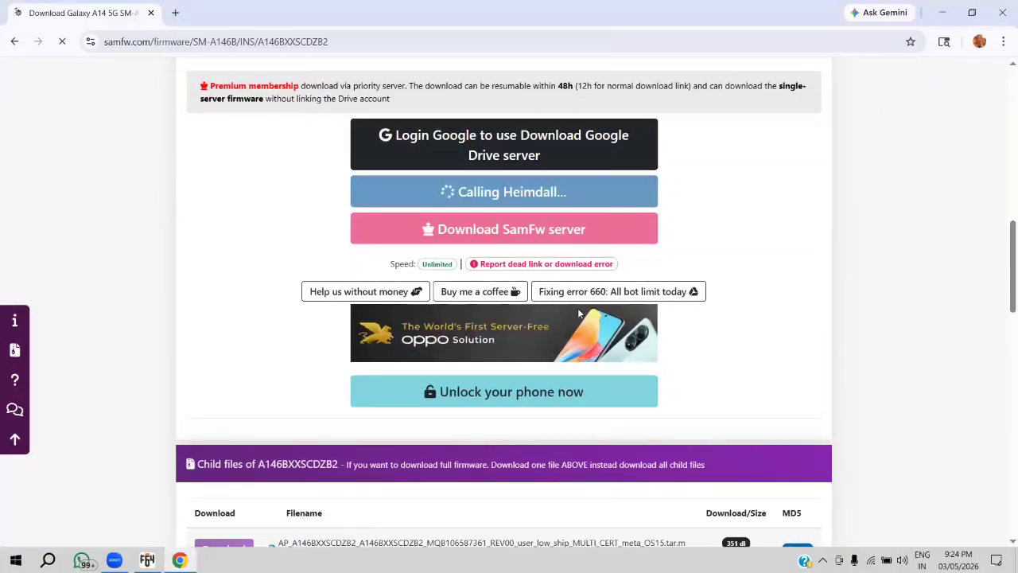
Switch back to F64 Ultra Suite and examine the UFS active partitions, the chip health and the flash memory information.
scroll(134, 507, up, 1)
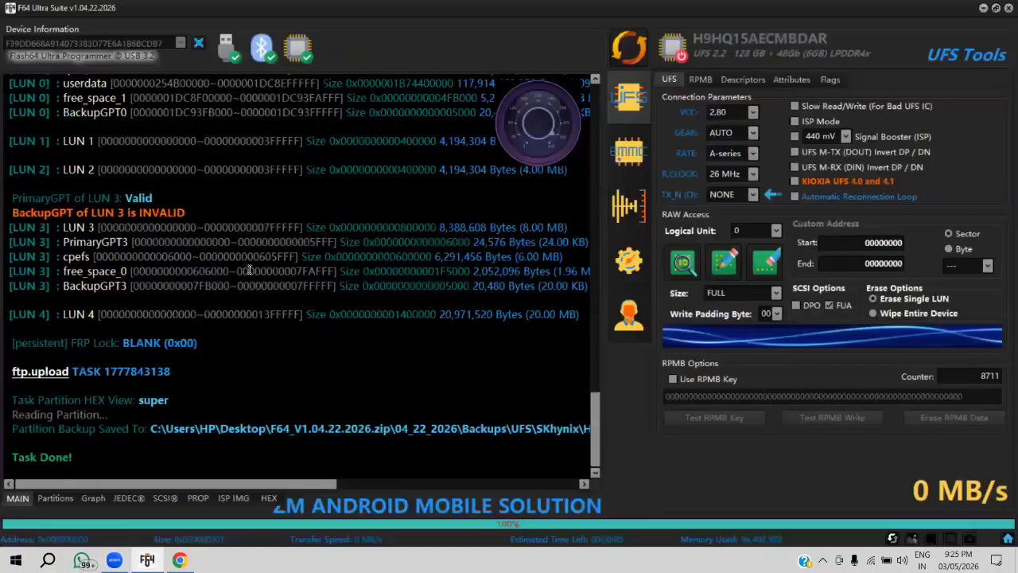
scroll(248, 272, up, 15)
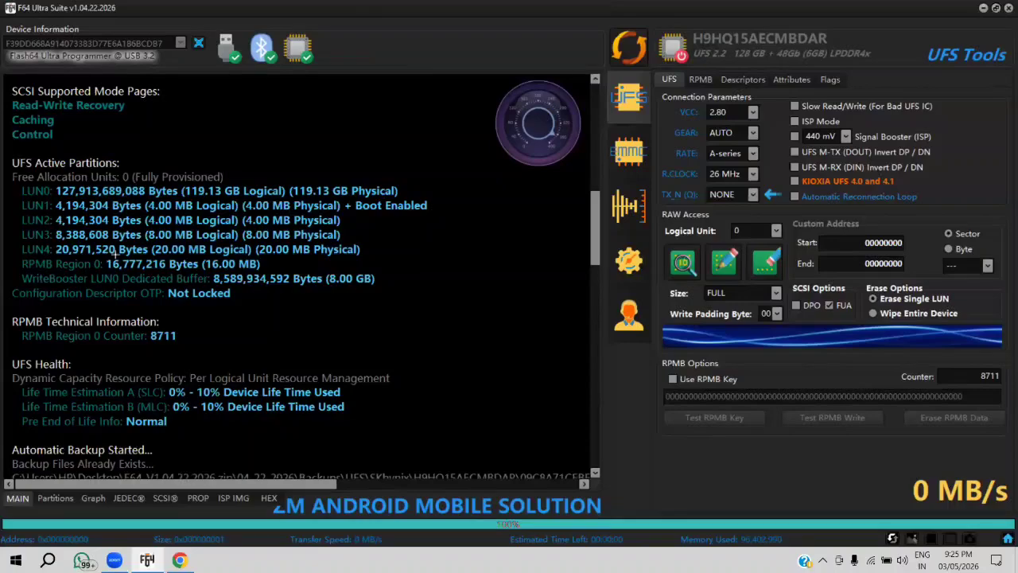
mouse_move(16, 184)
mouse_down()
mouse_move(170, 271)
mouse_move(370, 255)
mouse_move(363, 276)
mouse_move(367, 268)
mouse_up()
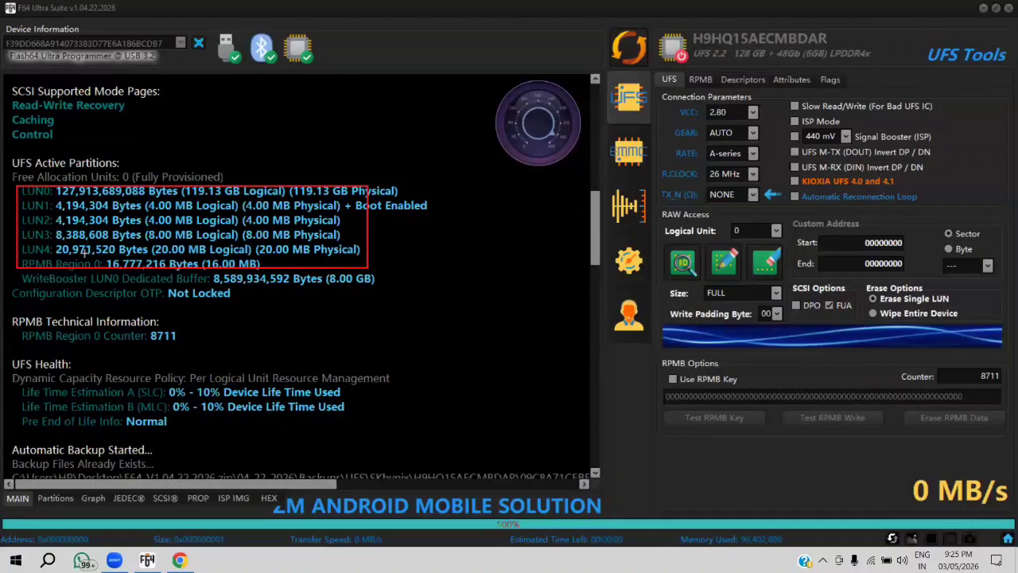
key(ctrl+z)
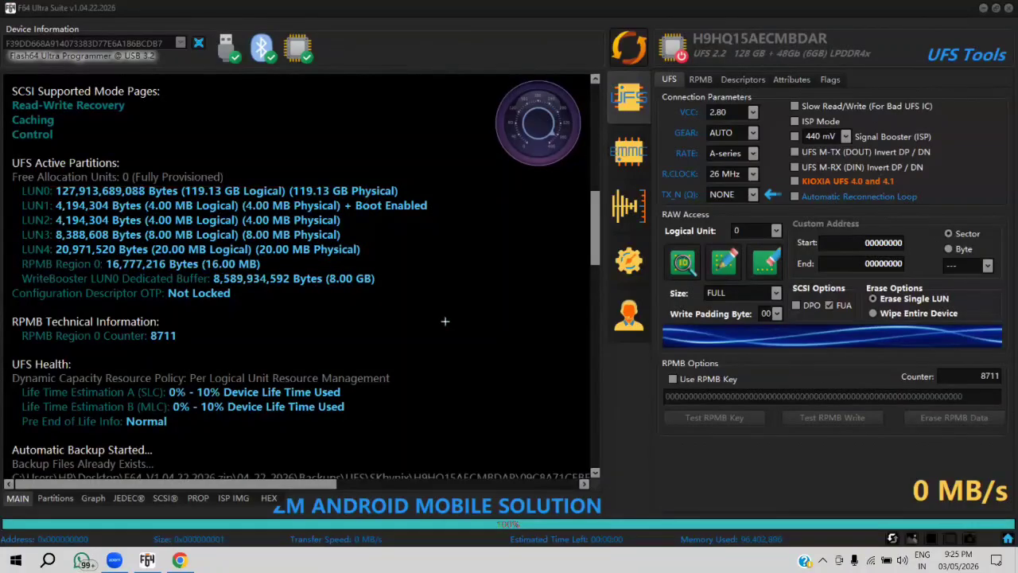
click(48, 498)
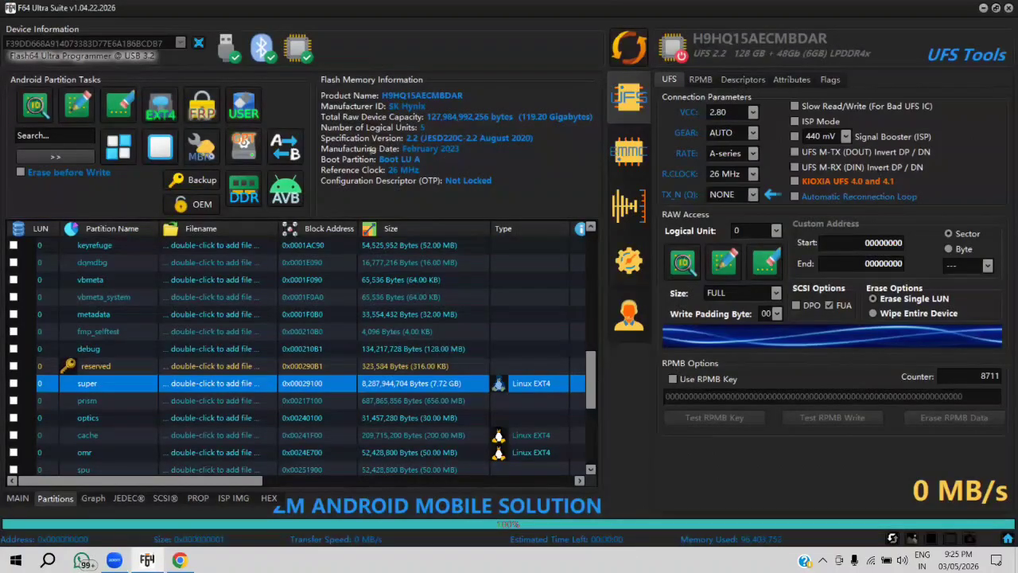
drag(319, 165, 458, 175)
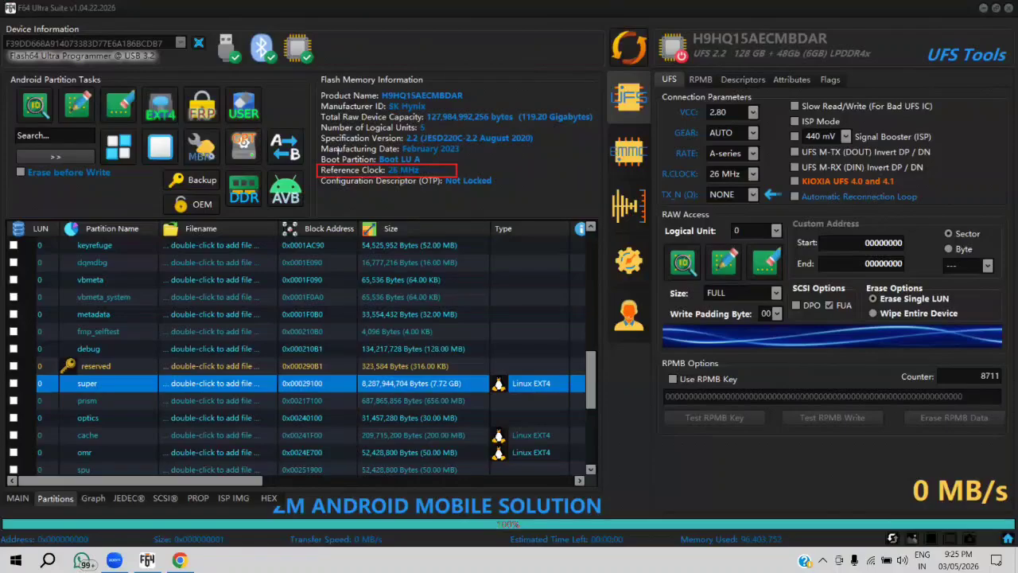
mouse_move(318, 154)
mouse_down()
mouse_move(424, 164)
mouse_move(412, 170)
mouse_up()
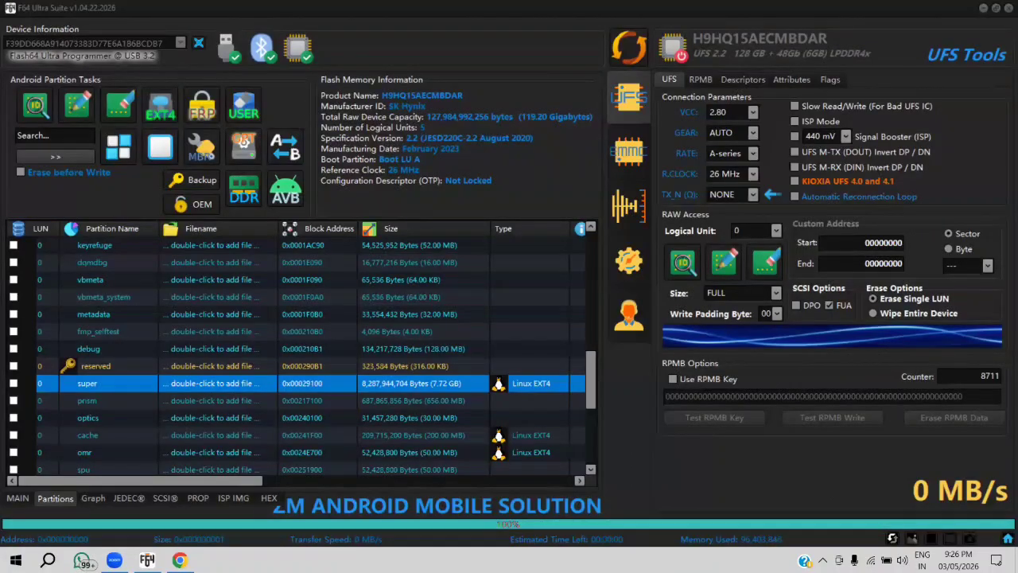
Review the main log through the super partition backup entry, and show the chip's partition list.
click(19, 501)
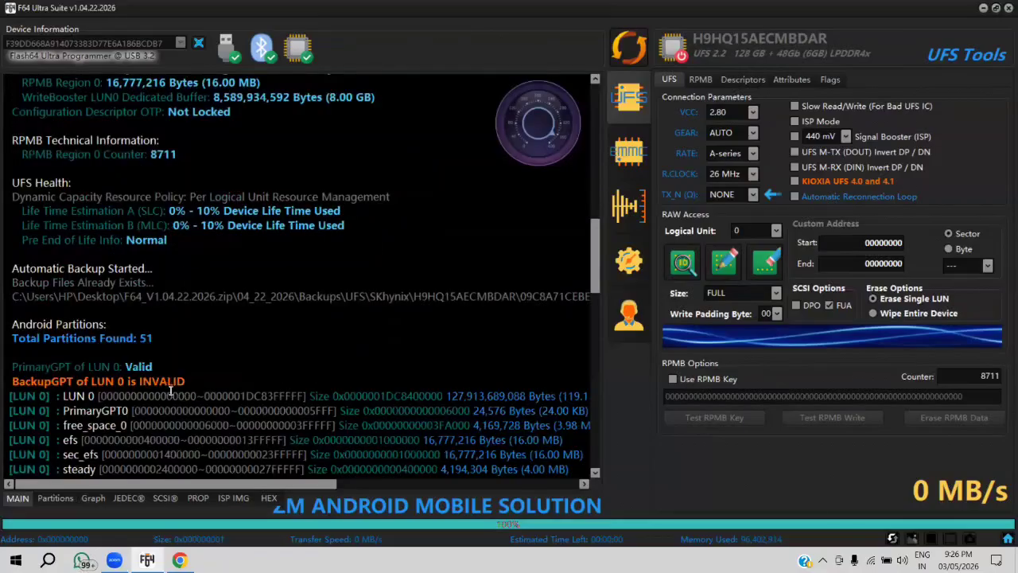
scroll(170, 390, down, 20)
key(alt+Tab)
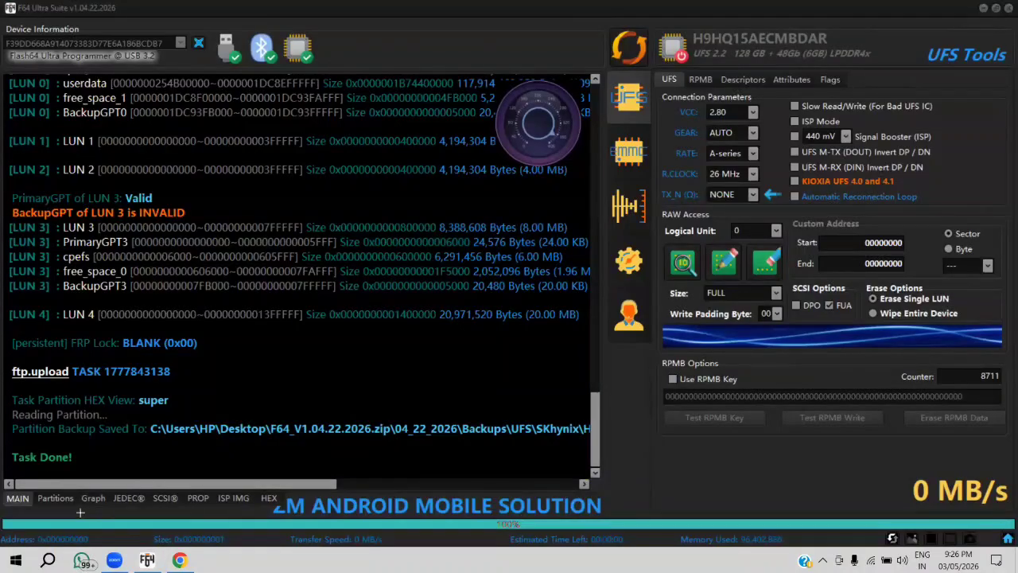
drag(31, 485, 80, 511)
click(73, 500)
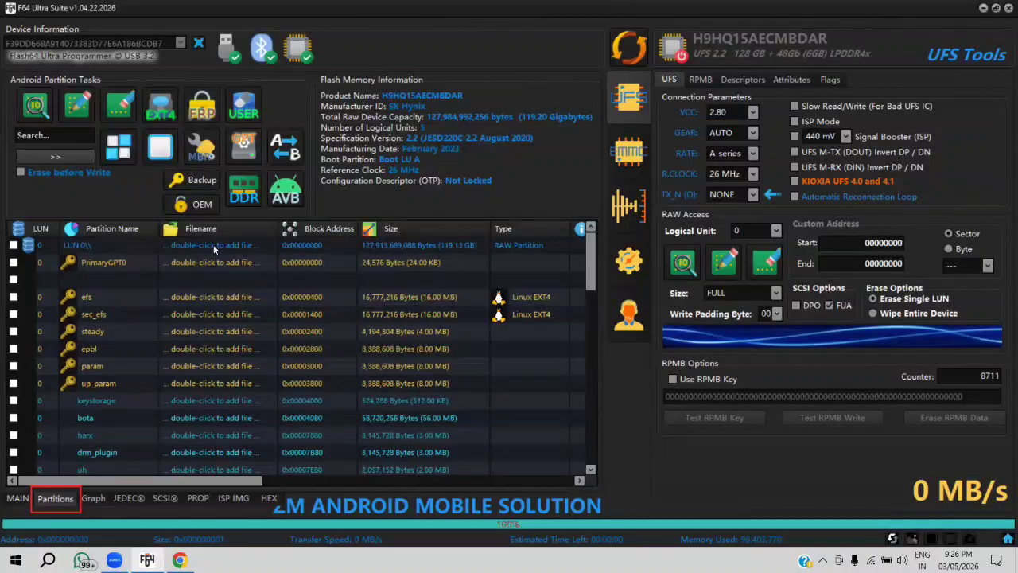
double_click(214, 245)
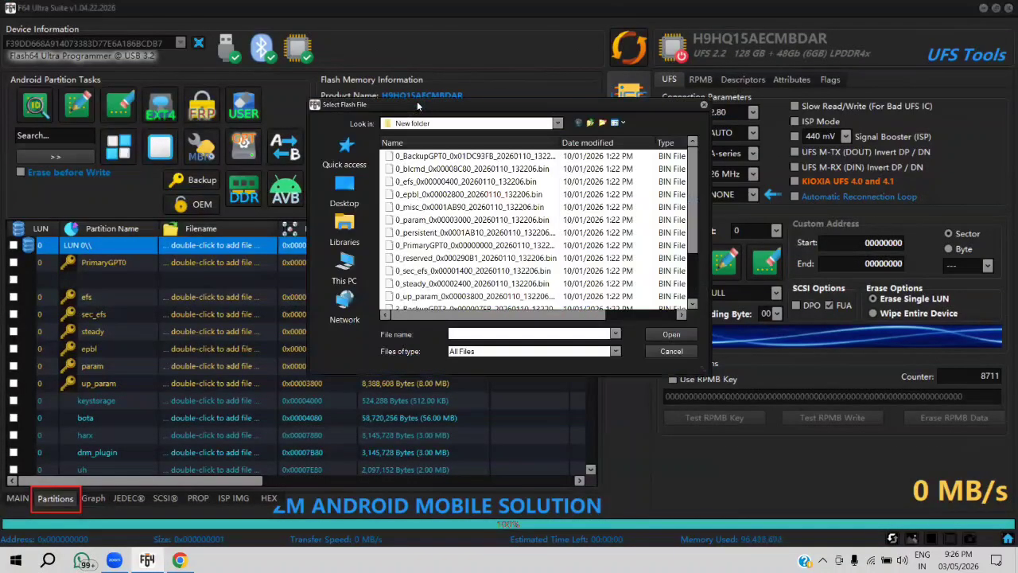
click(576, 89)
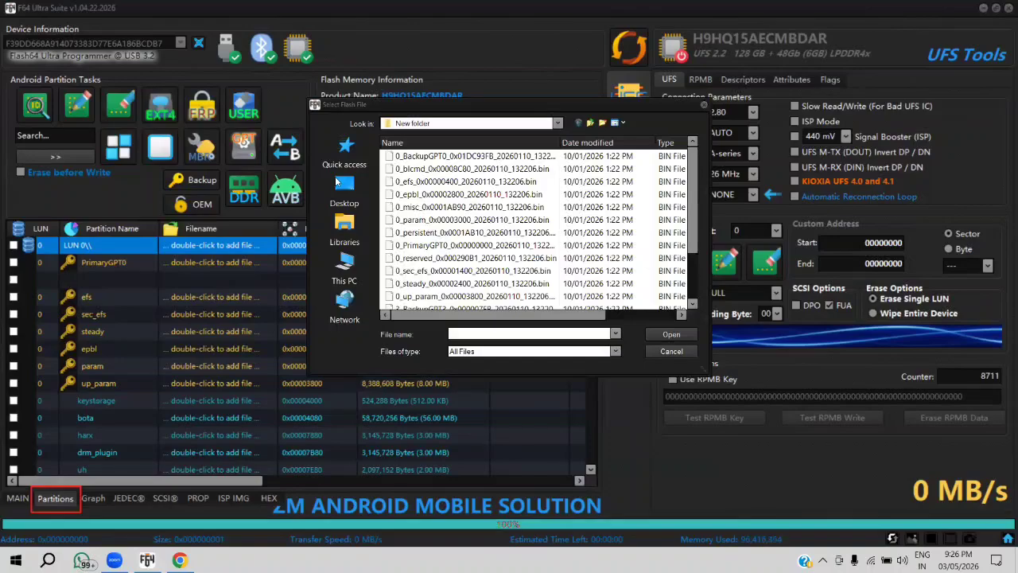
click(346, 184)
scroll(505, 226, down, 3)
scroll(505, 226, down, 10)
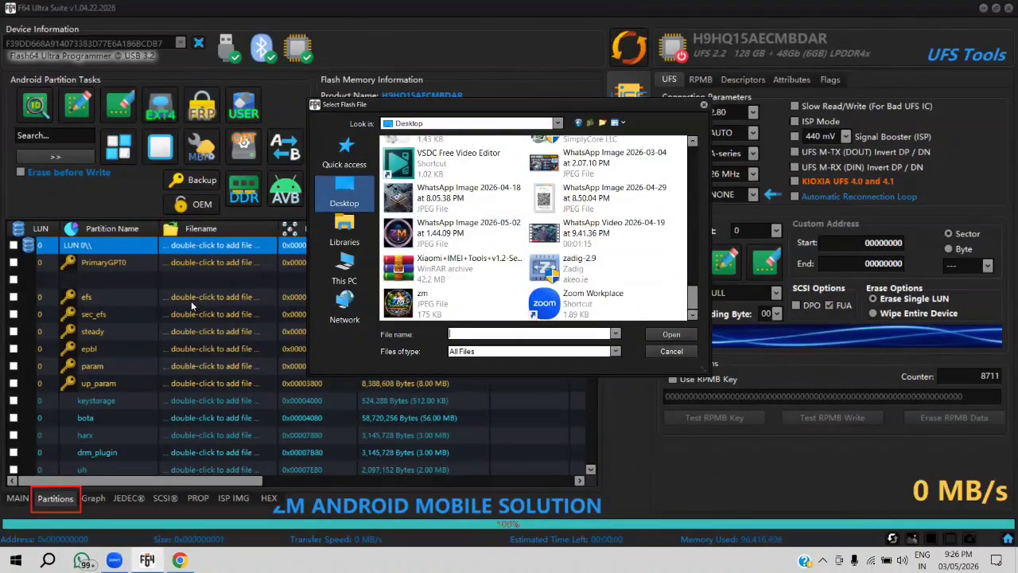
key(Escape)
Return to the main log and identify the connected UFS chip again.
click(15, 500)
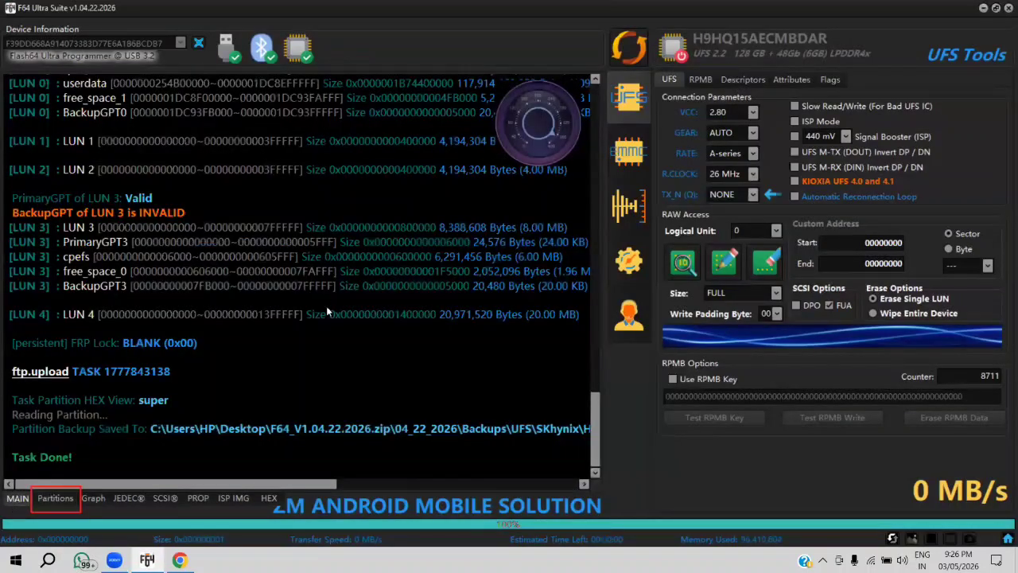
click(629, 48)
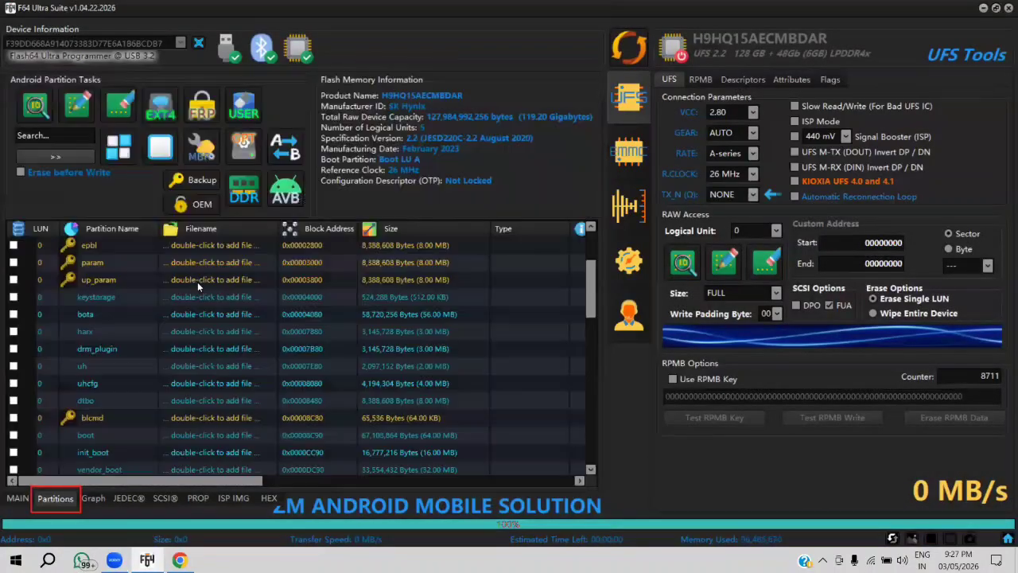
Load rawprogram0_20260503_200242 and rawprogram3_20260503_200242 from the tester file folder on drive D as flash files, starting from the LUN 0 entry.
scroll(198, 250, up, 2)
double_click(198, 248)
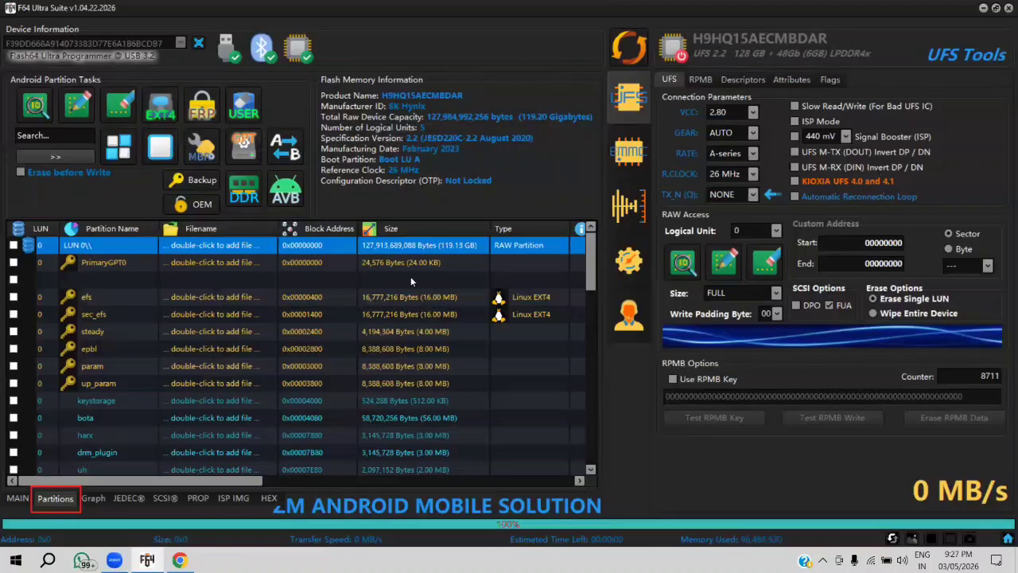
click(348, 261)
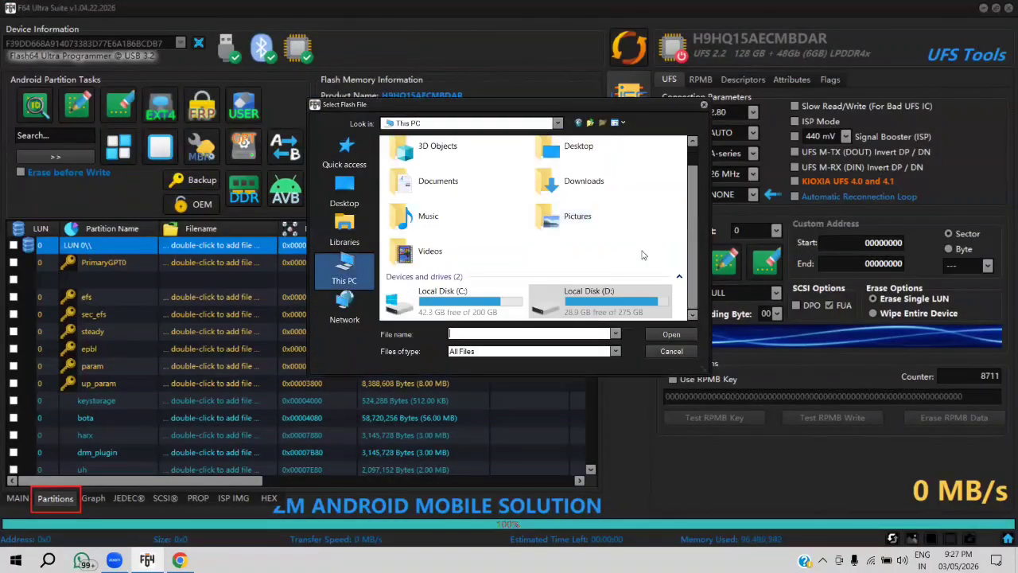
double_click(628, 292)
scroll(477, 179, down, 3)
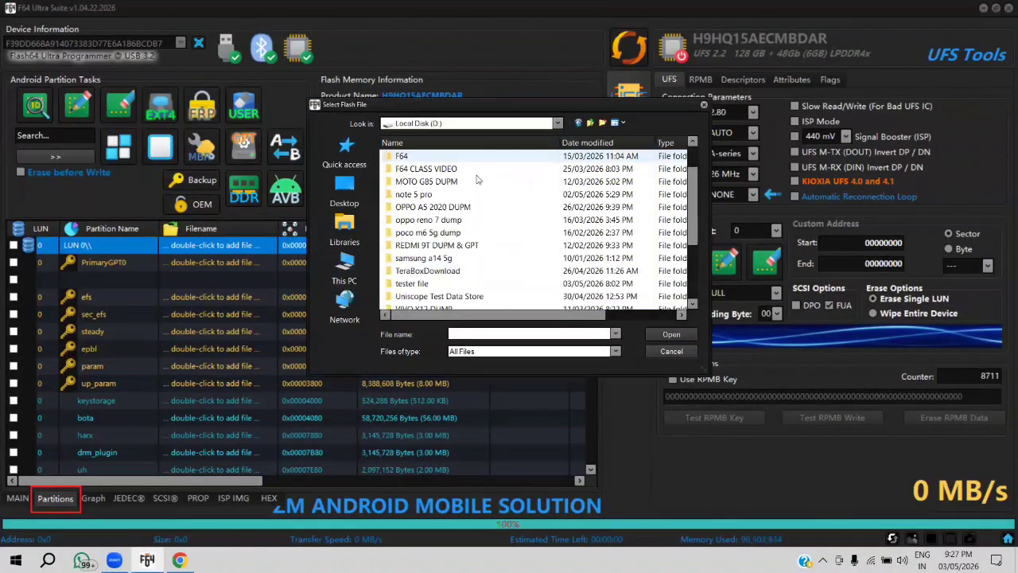
scroll(477, 180, up, 3)
scroll(485, 202, down, 1)
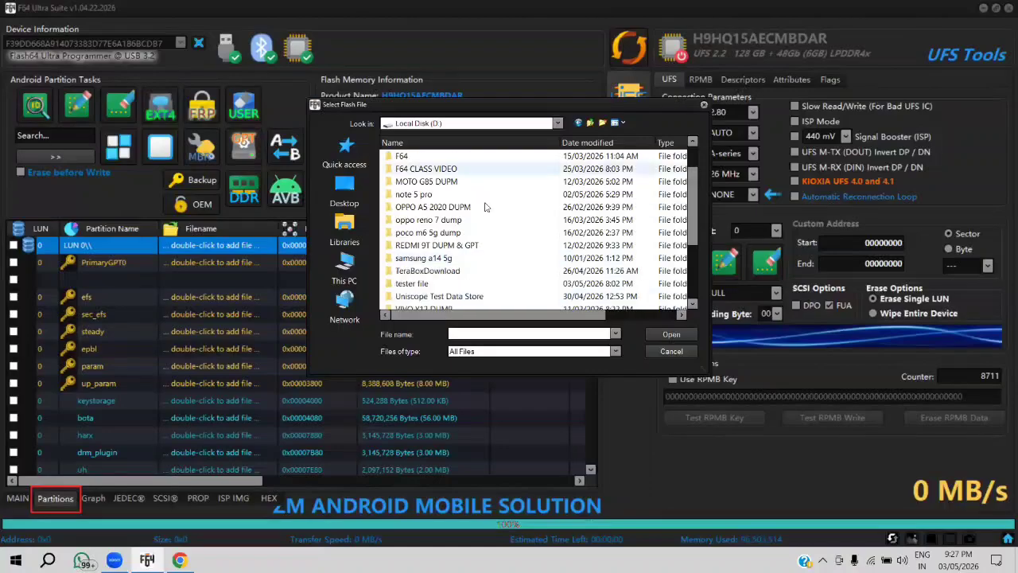
double_click(437, 284)
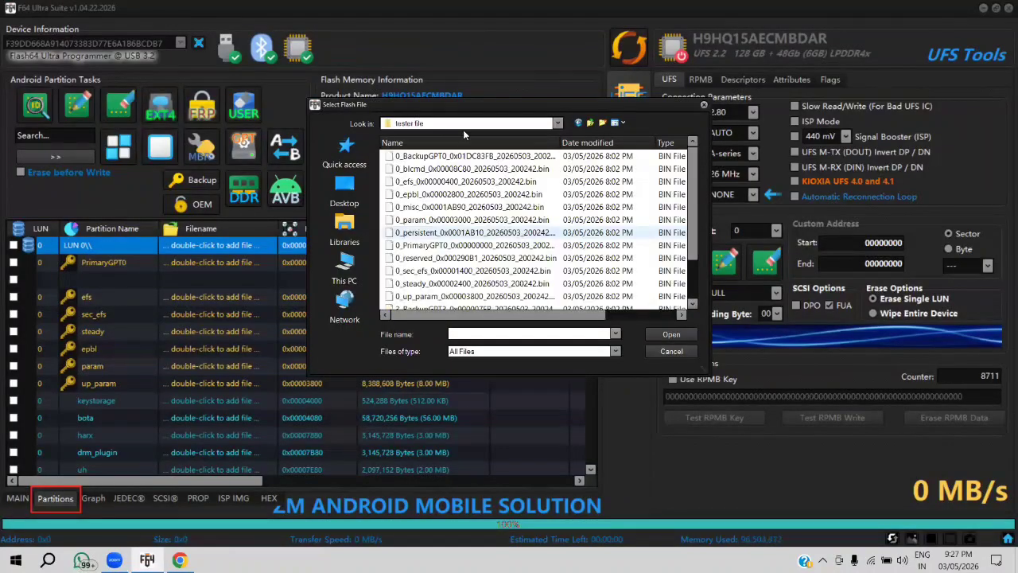
scroll(475, 187, down, 2)
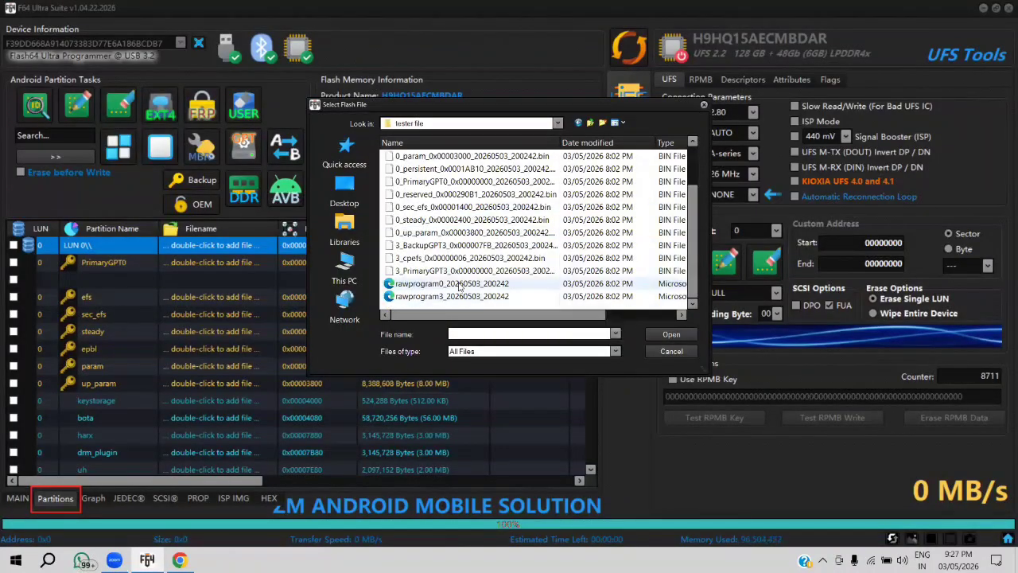
double_click(460, 284)
click(477, 295)
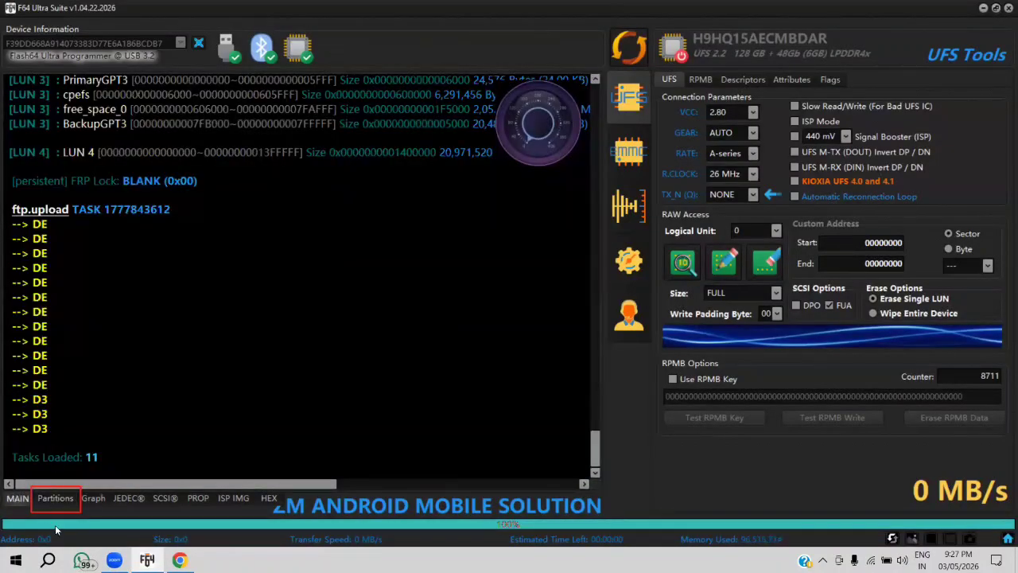
Write the loaded backup files to their checked partitions, confirm the operation and review the write log.
click(55, 493)
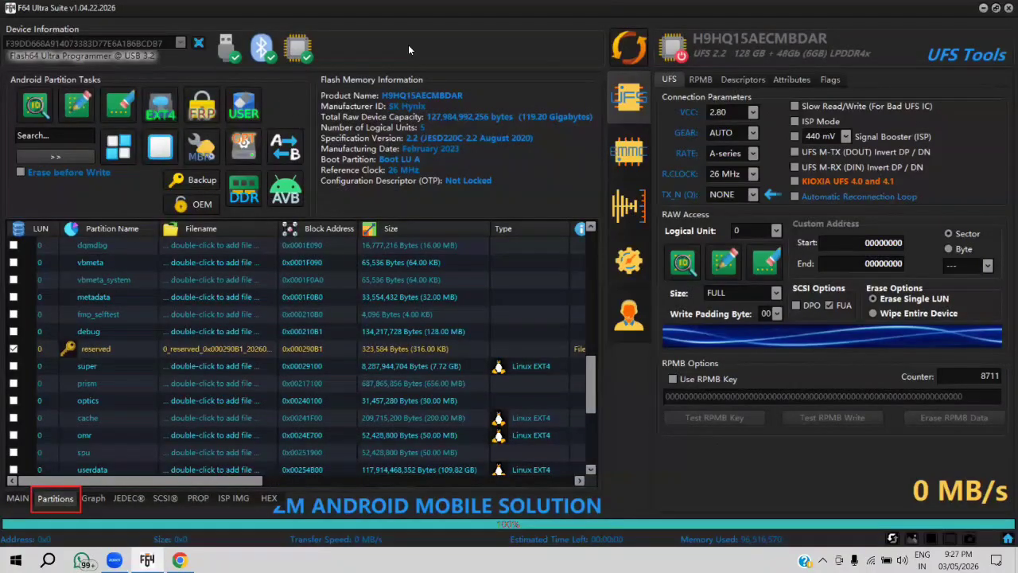
drag(53, 90, 92, 124)
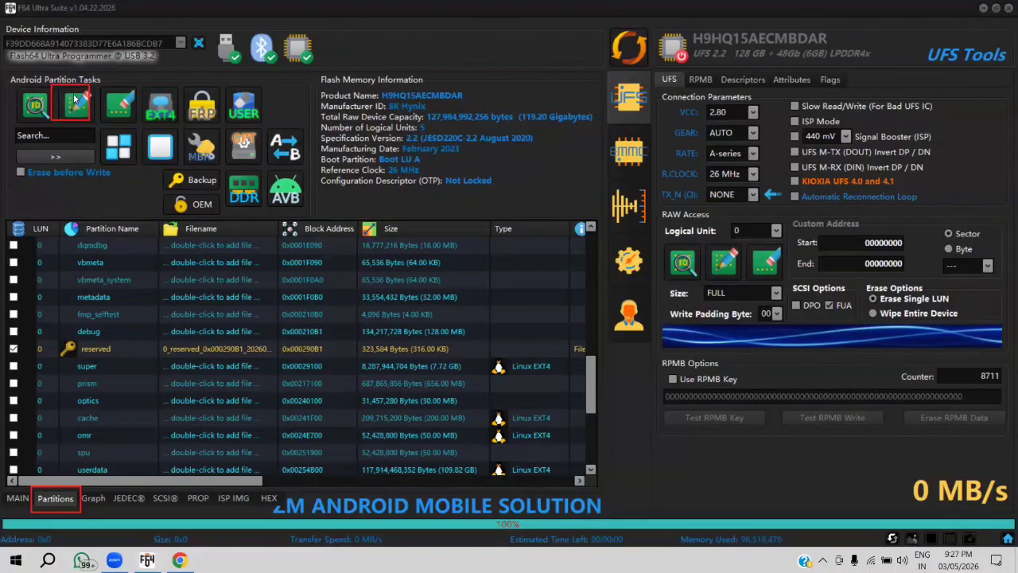
click(75, 98)
key(Return)
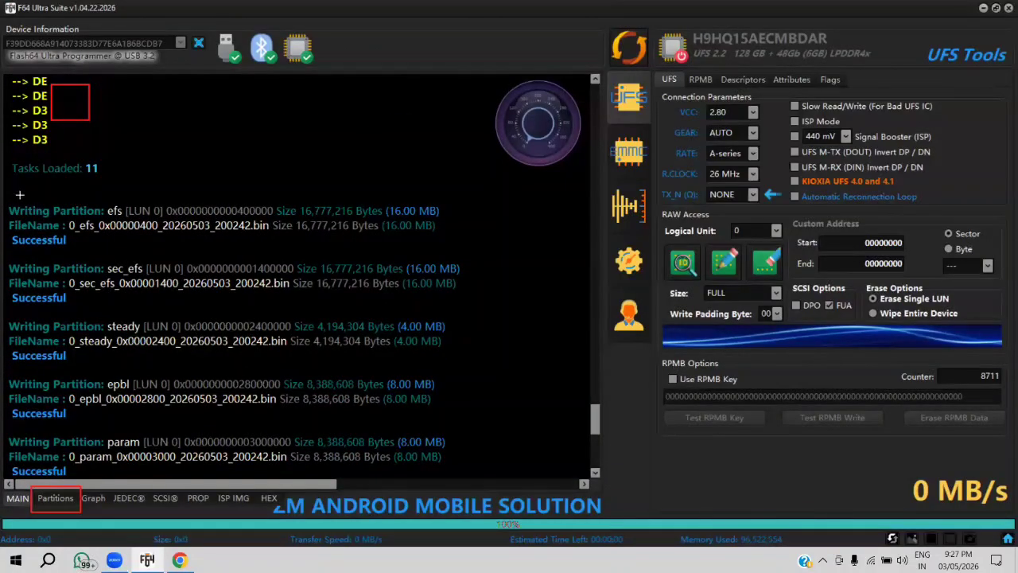
mouse_move(39, 246)
mouse_down()
mouse_move(58, 268)
mouse_move(125, 301)
mouse_move(548, 297)
mouse_move(147, 338)
mouse_move(476, 296)
mouse_up()
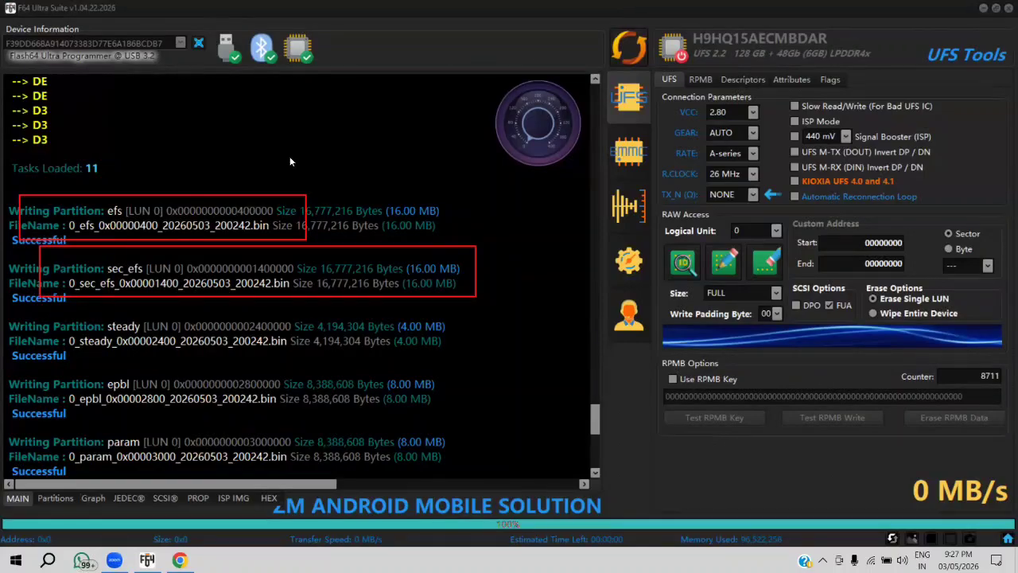
scroll(337, 222, down, 8)
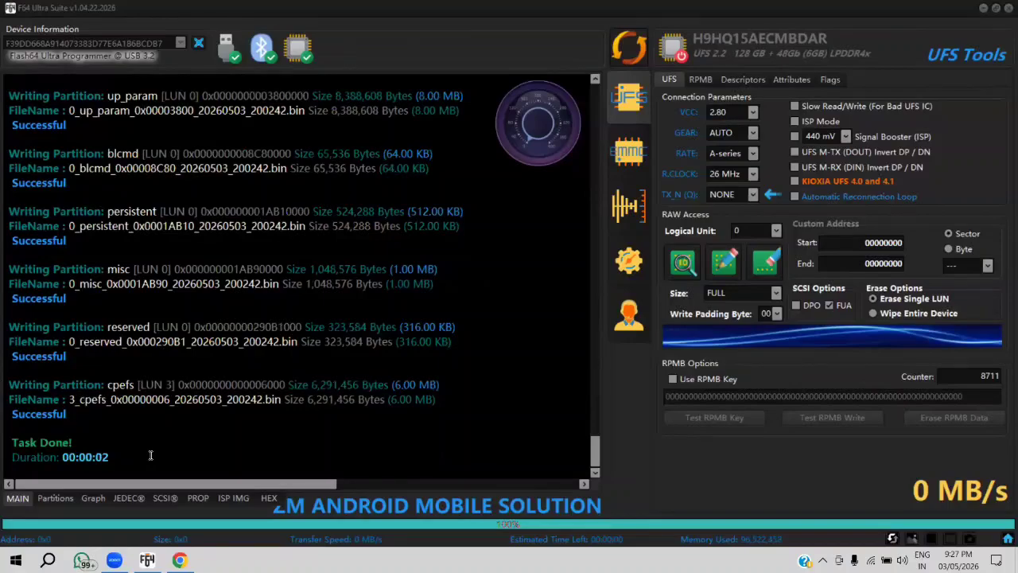
click(61, 495)
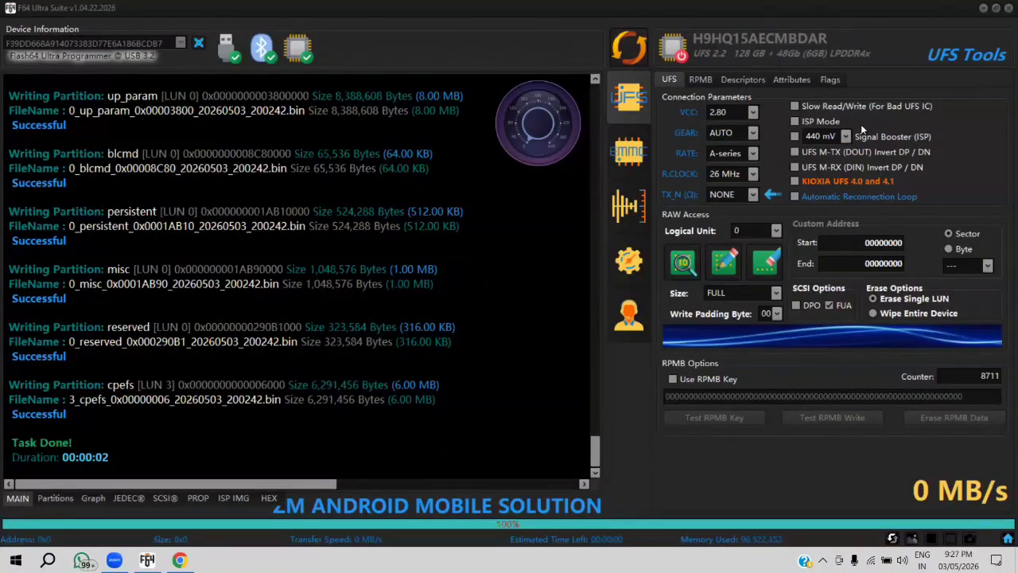
Identify the UFS chip again and examine its device model, firmware, customer code and FRP lock information.
click(670, 48)
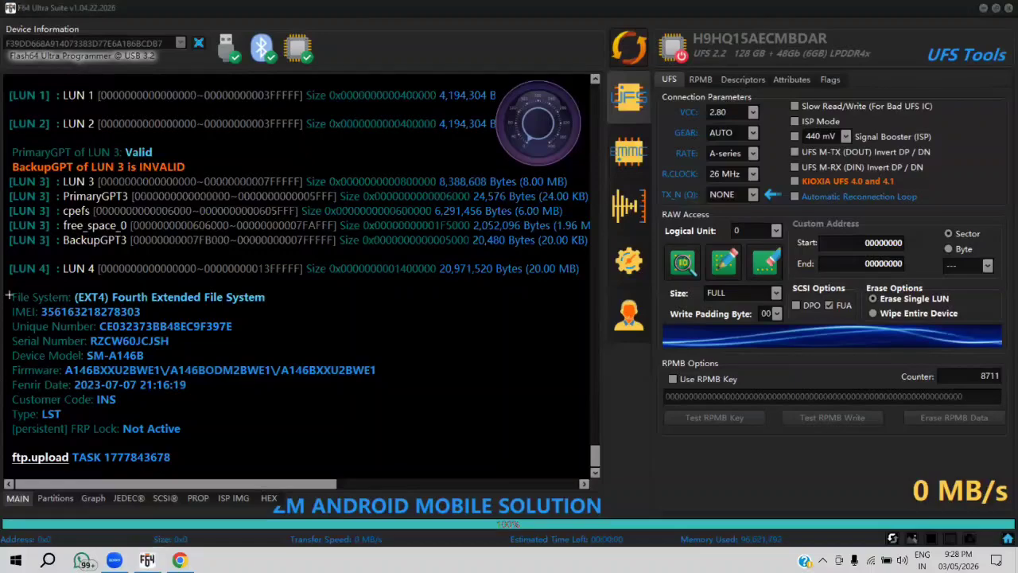
drag(10, 294, 392, 445)
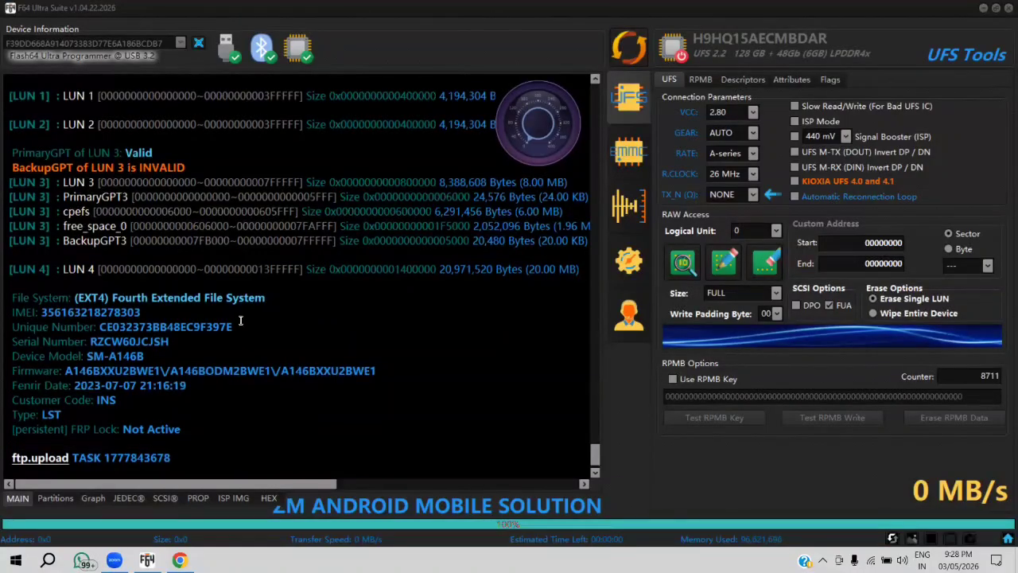
Repair the MBR and GPT errors of the chip's LUNs and identify the chip again.
click(59, 499)
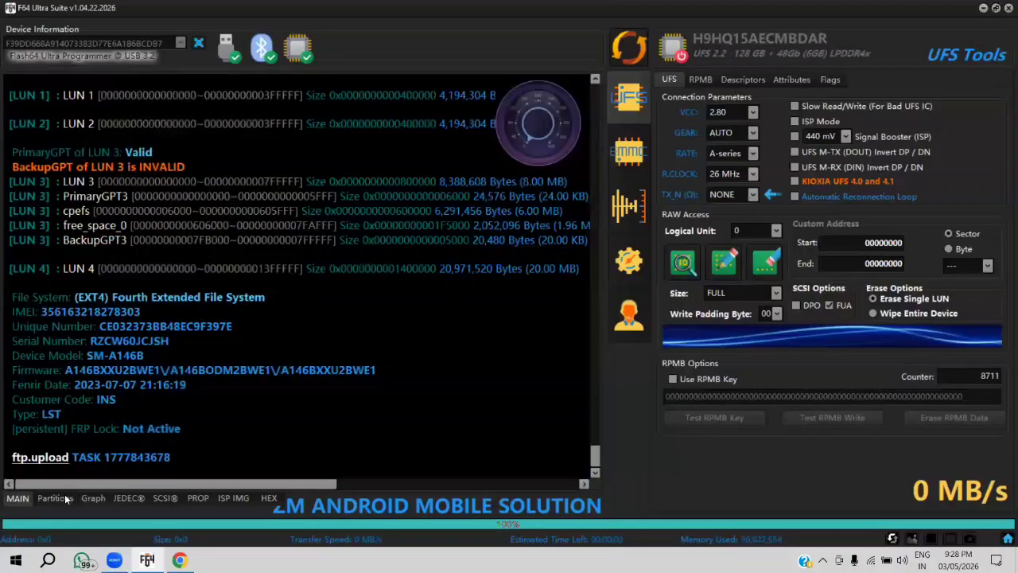
click(65, 500)
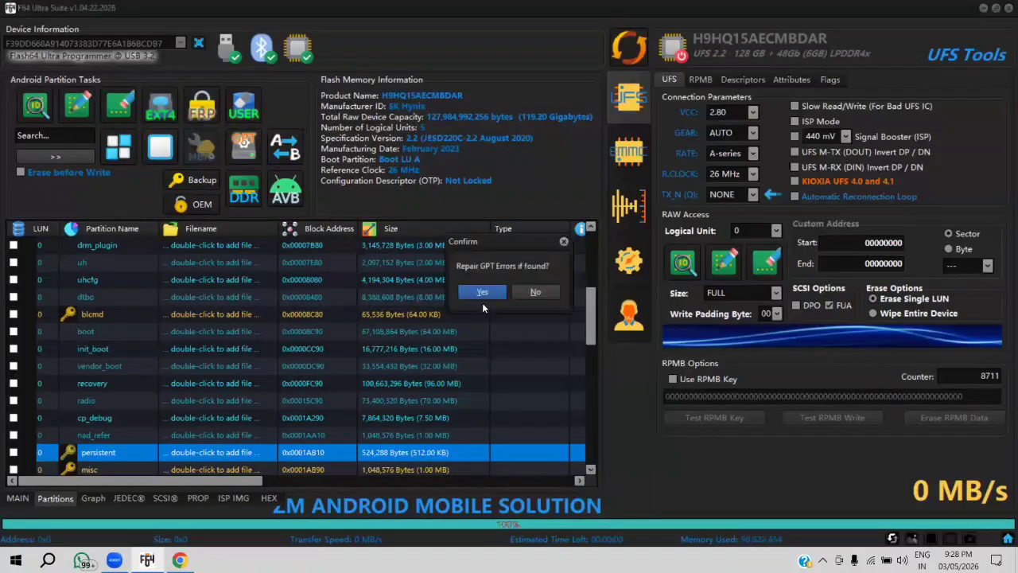
click(481, 295)
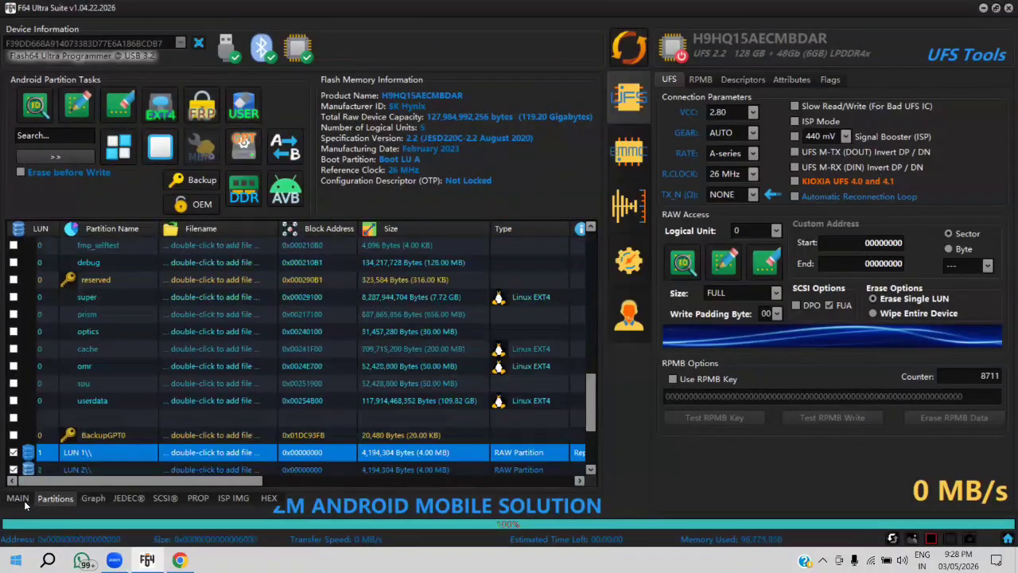
click(21, 499)
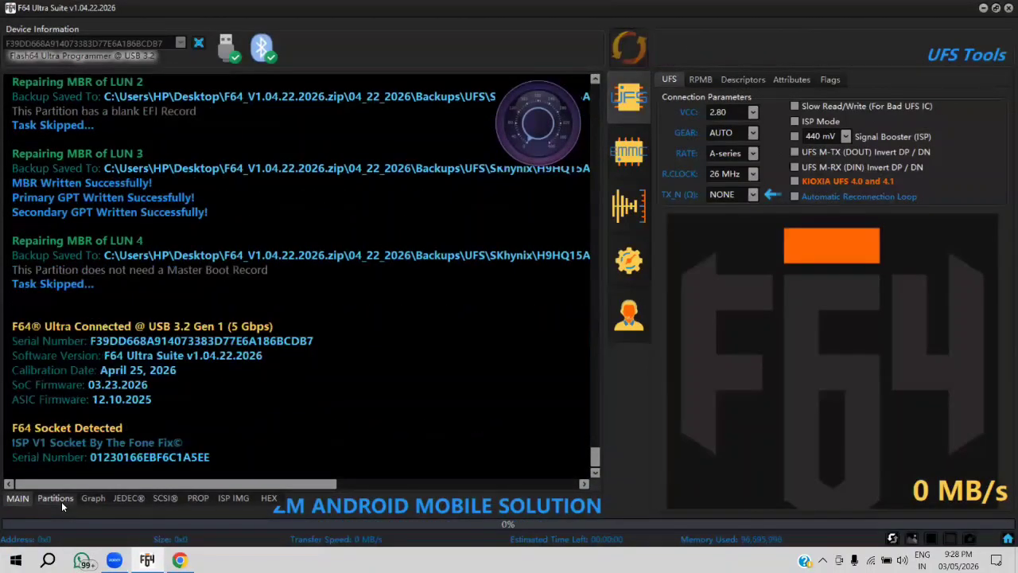
click(61, 501)
click(19, 499)
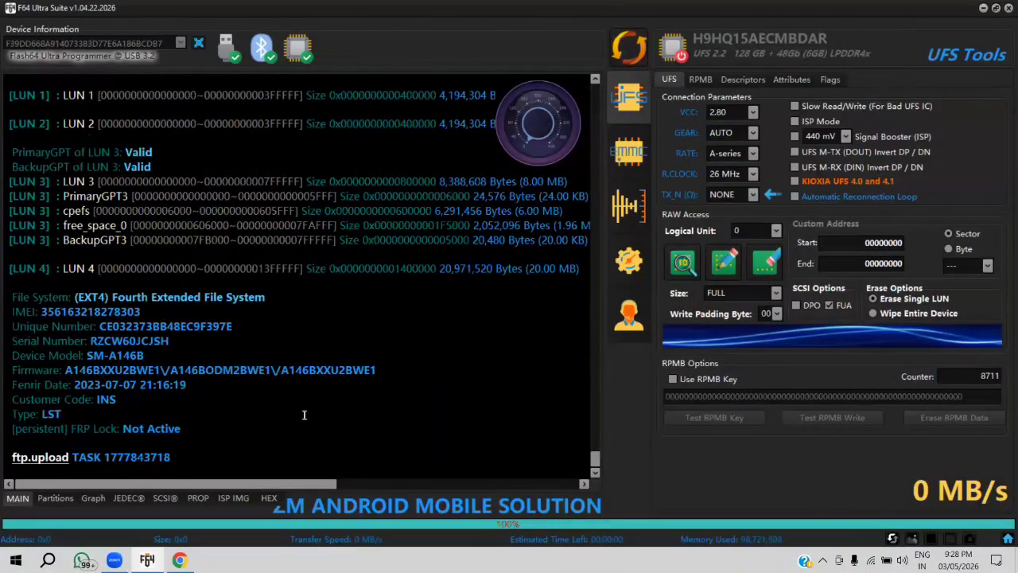
Review the latest identification log, examining the UFS health, the GPT status of the LUNs and the Android partition listing.
scroll(298, 403, up, 3)
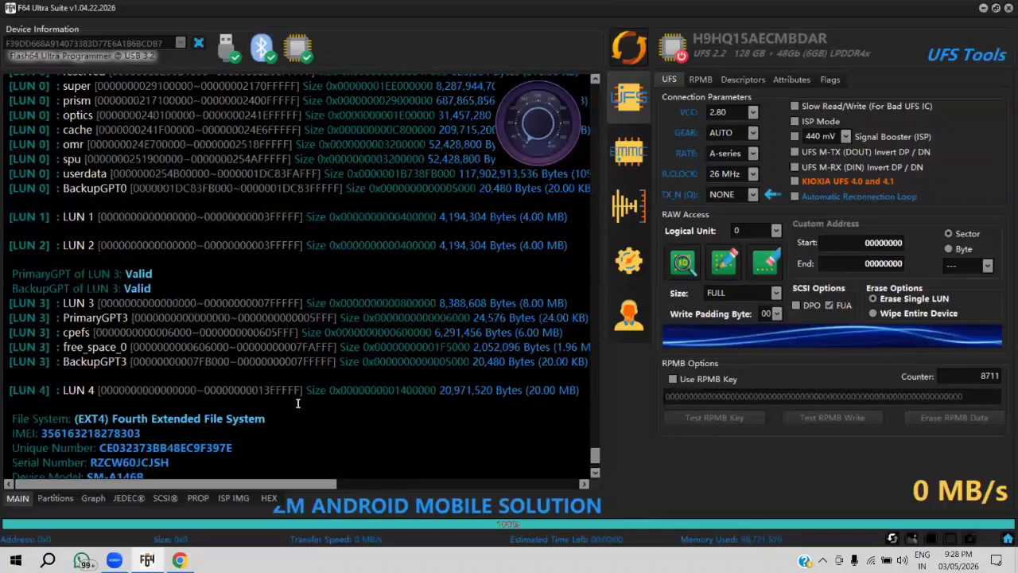
scroll(297, 403, up, 15)
scroll(333, 76, down, 1)
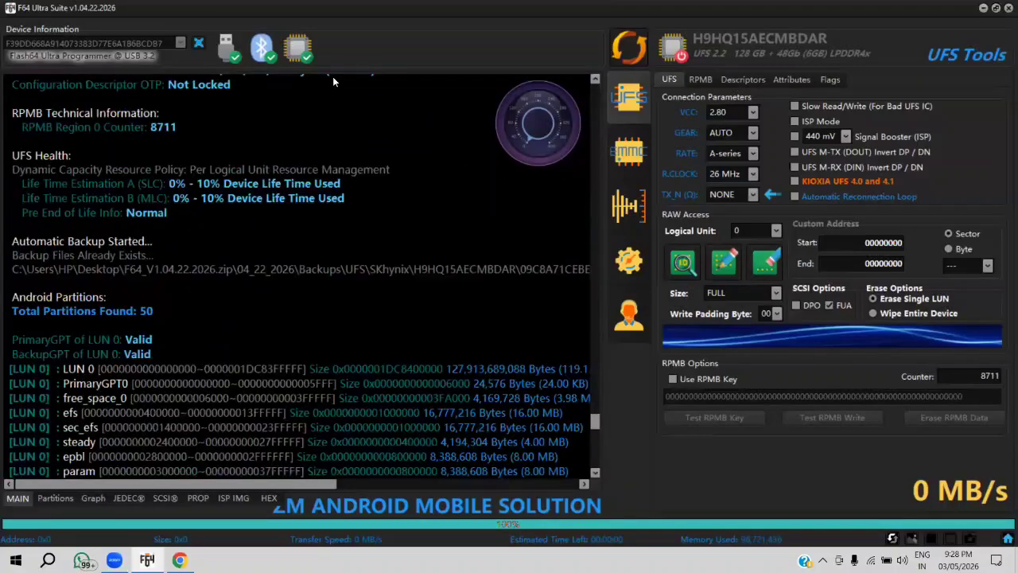
mouse_move(19, 164)
mouse_down()
mouse_move(395, 231)
mouse_move(380, 220)
mouse_up()
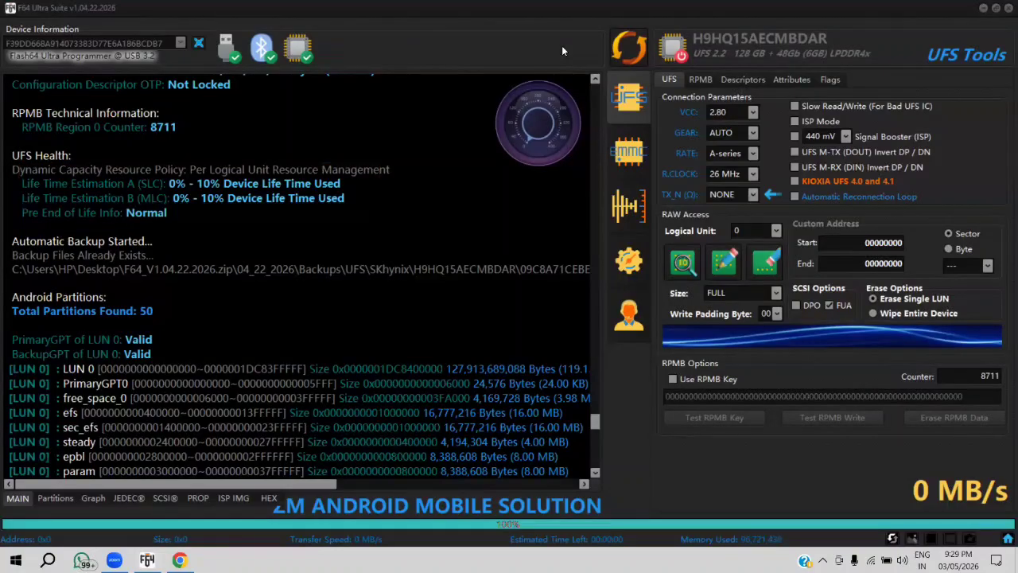
scroll(262, 213, down, 4)
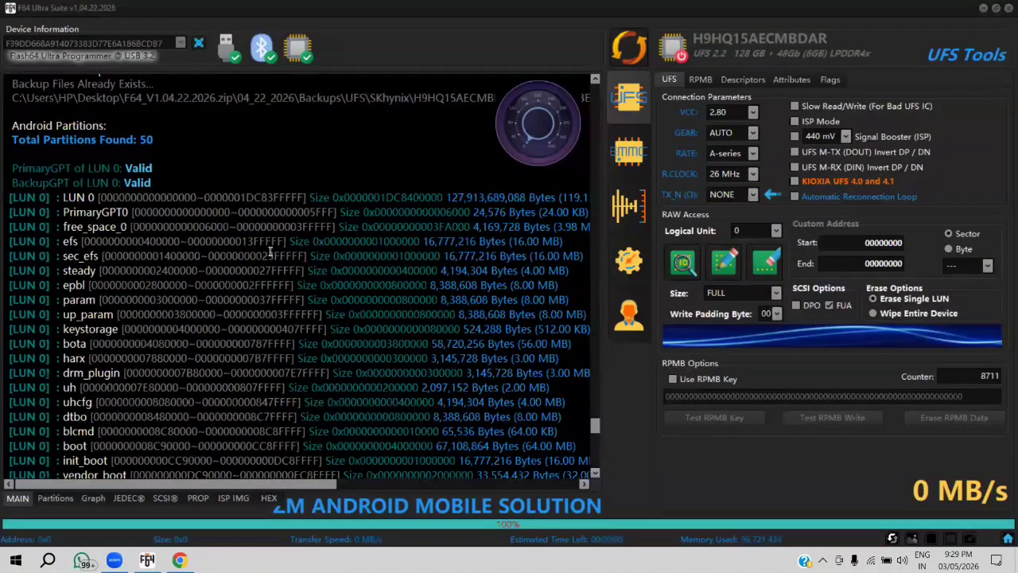
scroll(315, 350, down, 15)
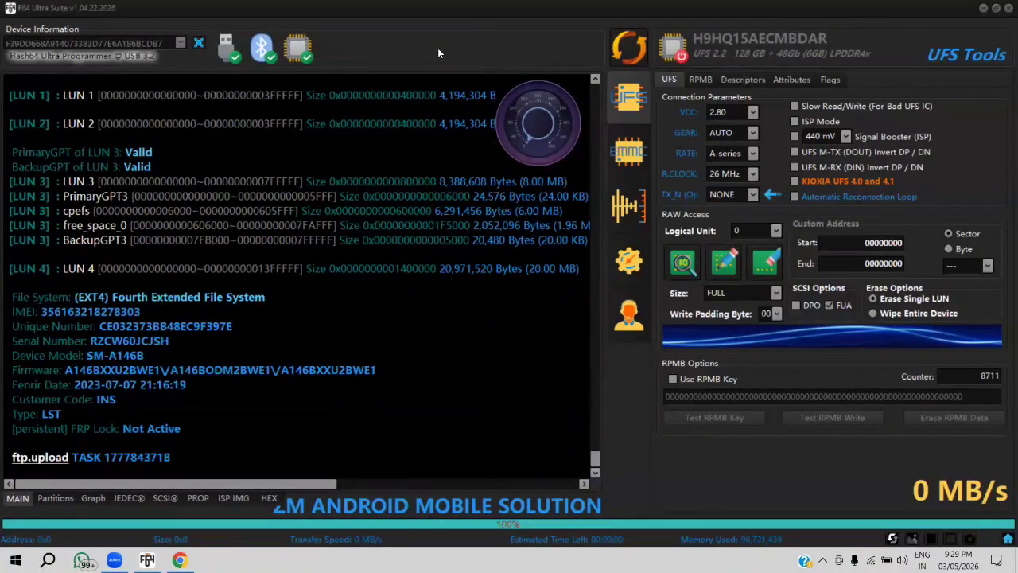
Examine the IMEI entry, device model, firmware and customer code at the end of the identification log.
drag(35, 309, 187, 311)
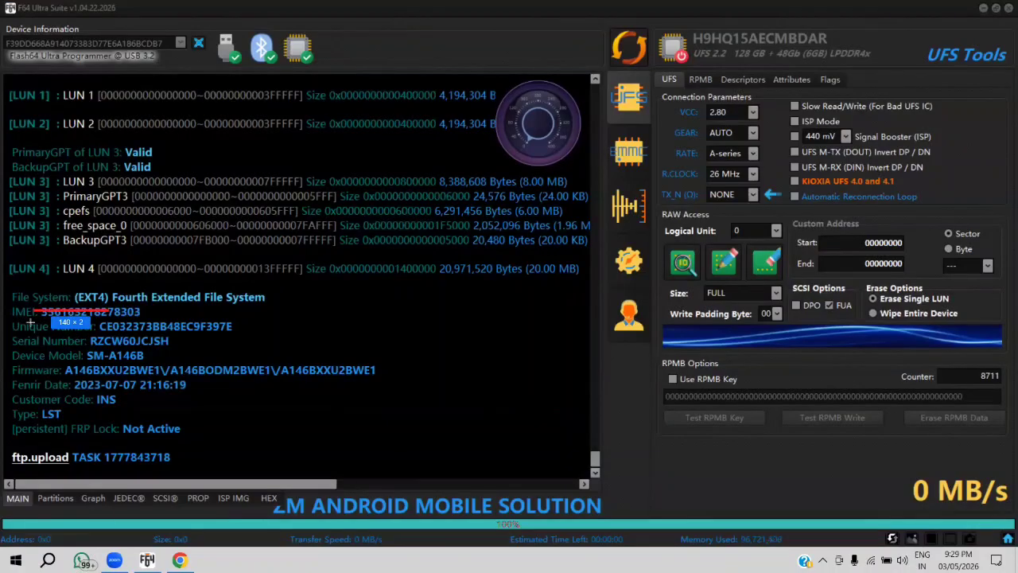
drag(12, 328, 410, 421)
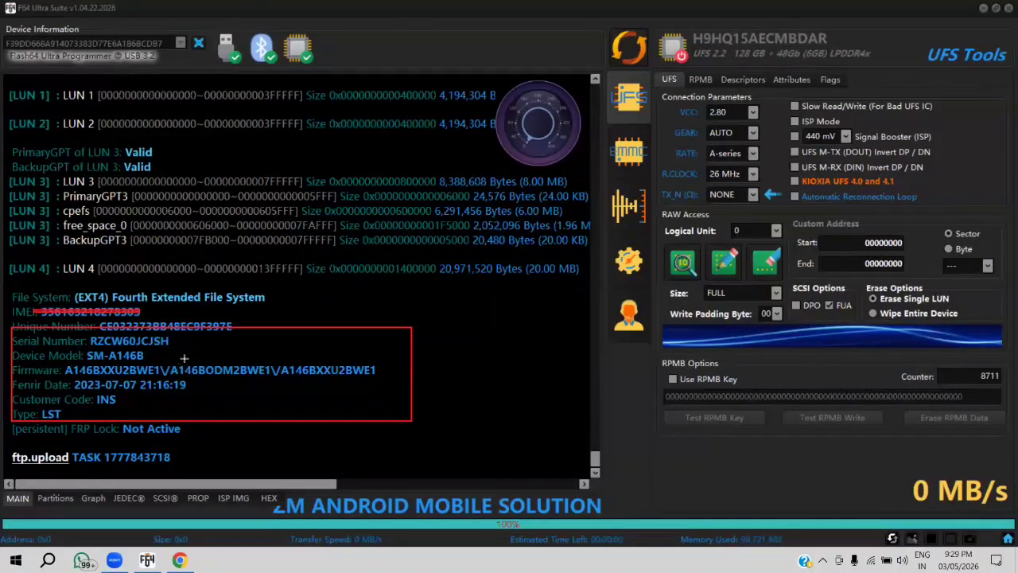
drag(182, 349, 400, 381)
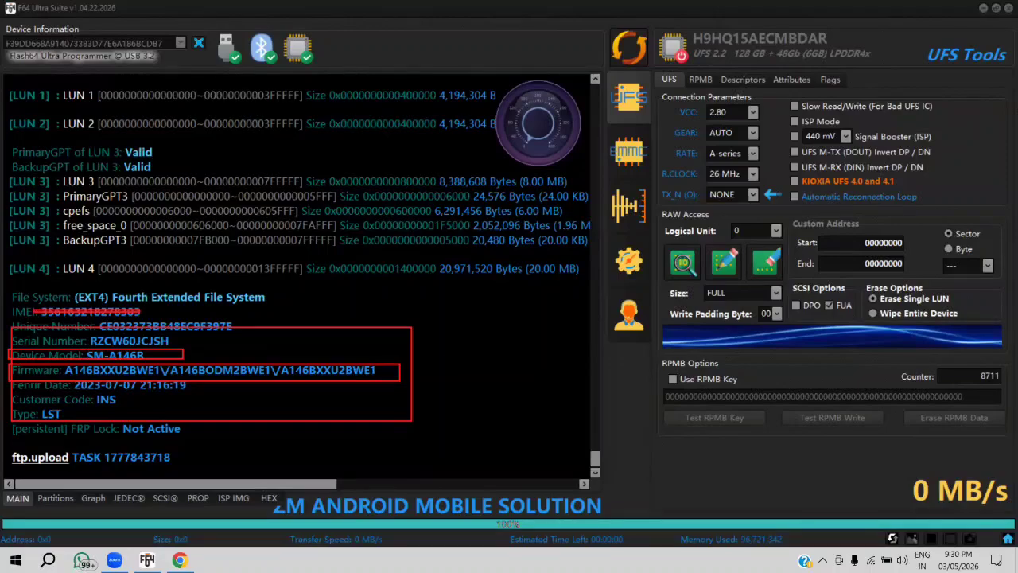
Look through the chip's partition table and return to the main log.
scroll(448, 357, up, 5)
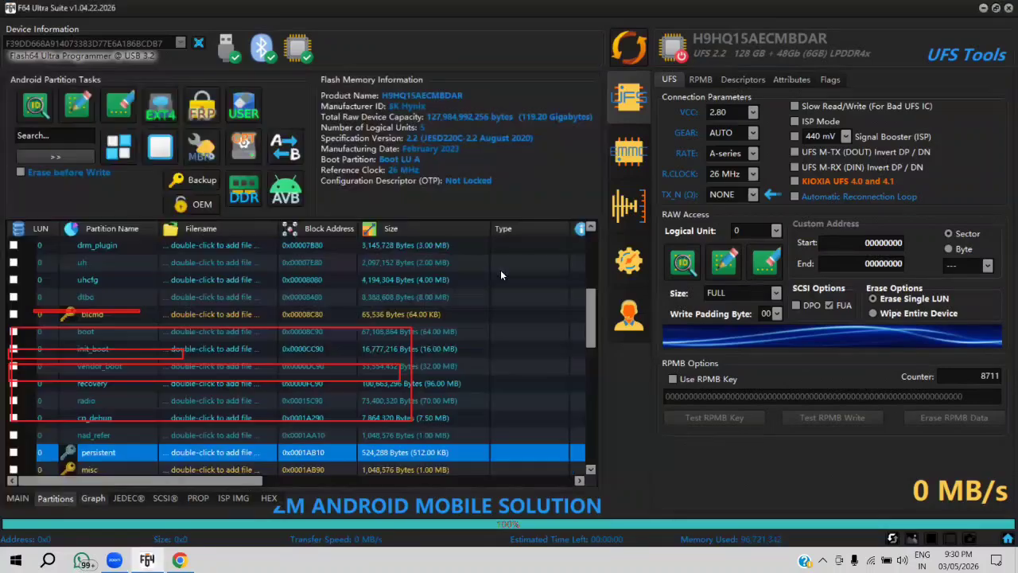
scroll(479, 267, up, 5)
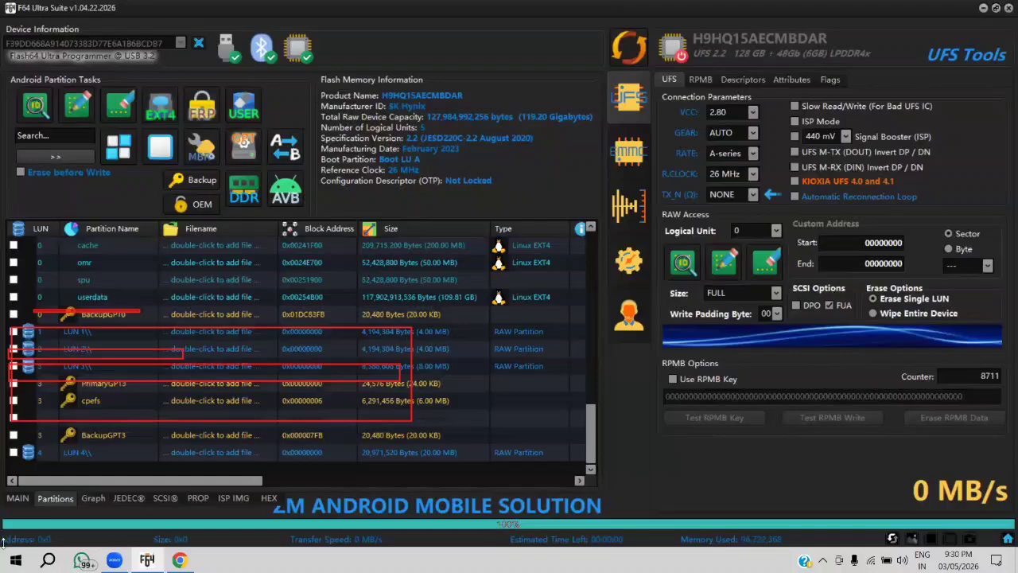
click(19, 497)
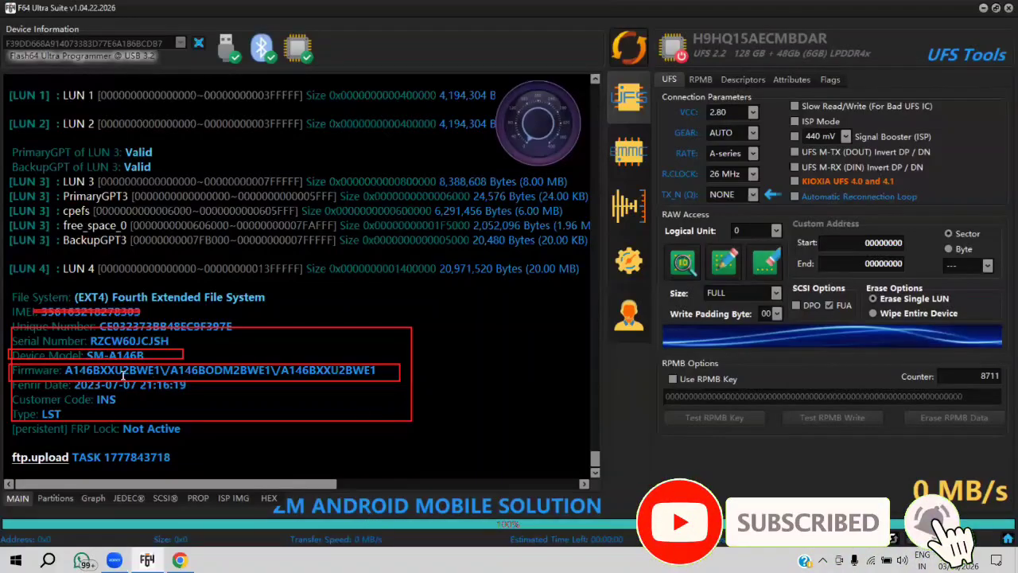
Examine the firmware version line of the SM-A146B in the main log.
drag(61, 371, 157, 385)
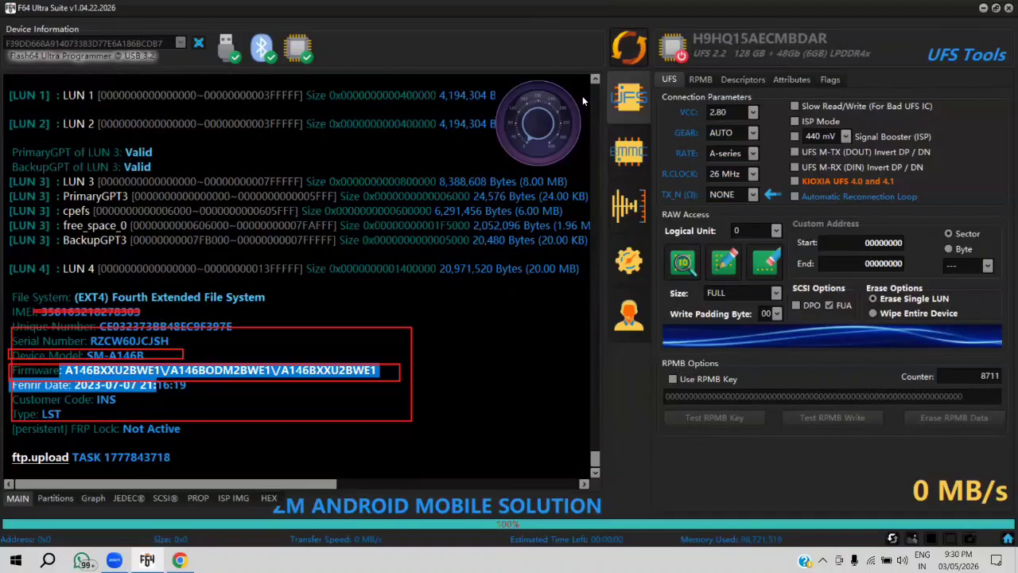
key(ctrl+2)
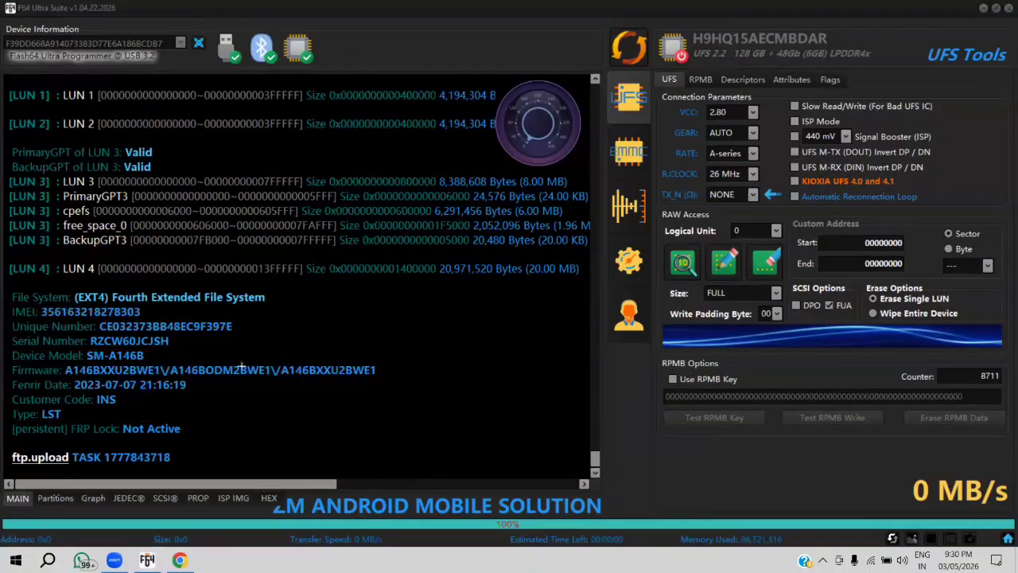
mouse_move(32, 362)
mouse_down()
mouse_move(116, 377)
mouse_move(407, 377)
mouse_up()
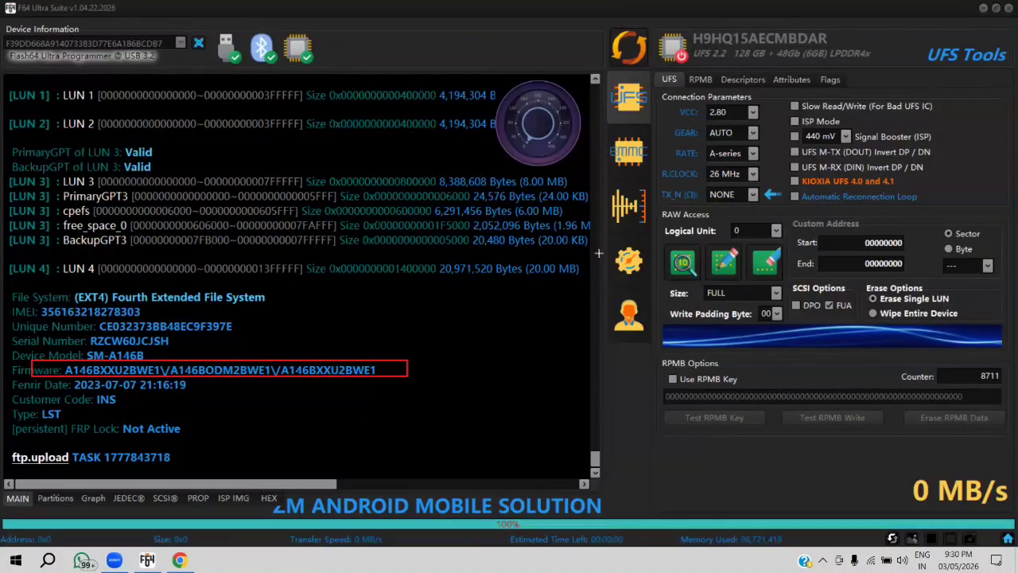
key(Escape)
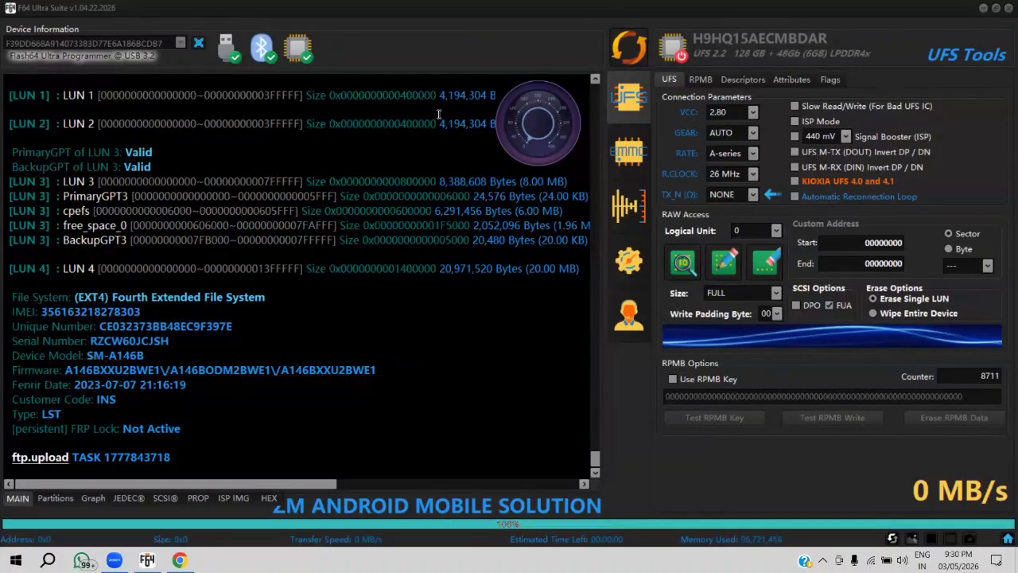
Review the log from the partition listing back through the UFS connection details to the MBR and GPT repair entries.
scroll(503, 430, up, 7)
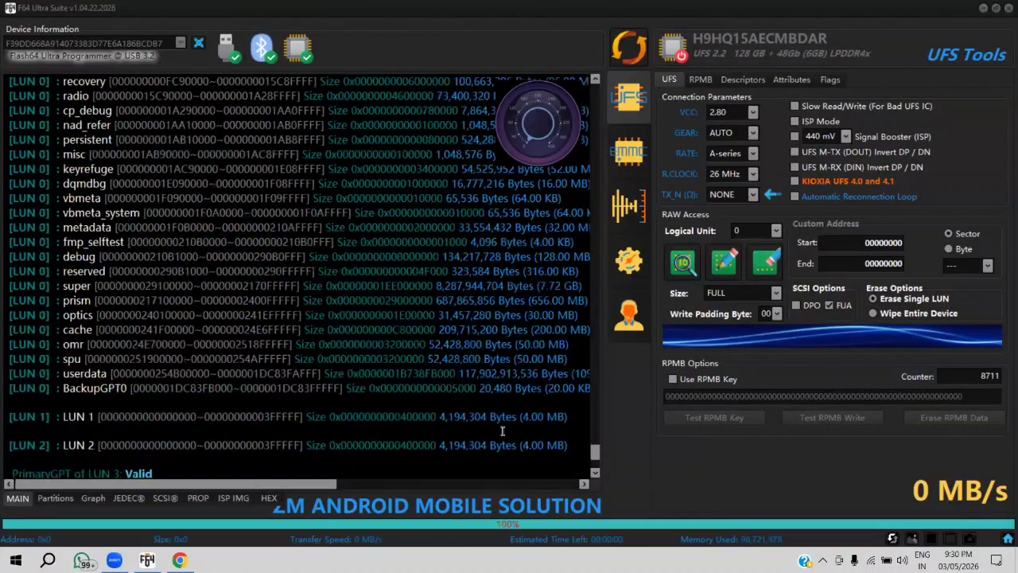
scroll(502, 430, down, 1)
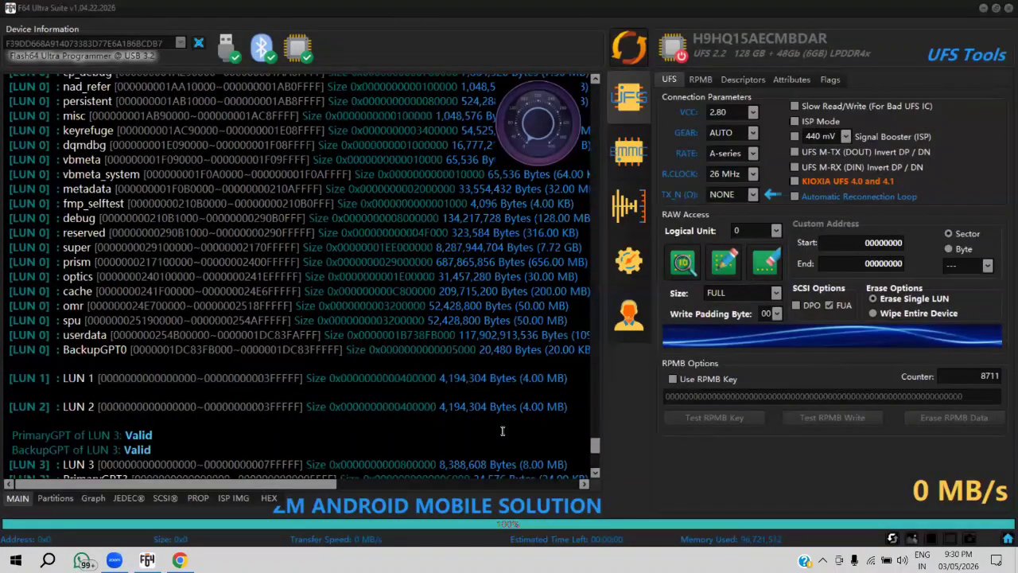
scroll(503, 431, down, 1)
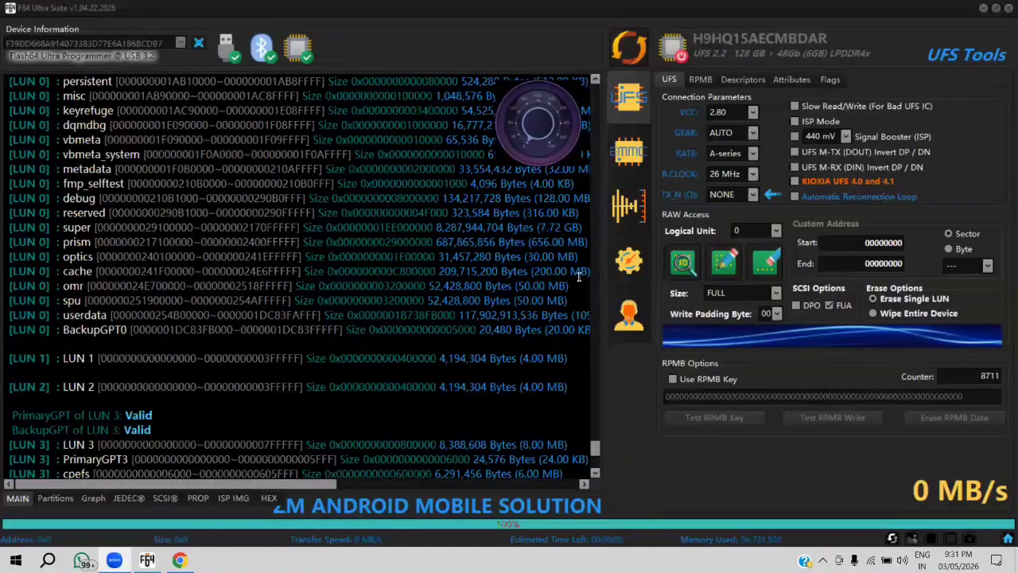
scroll(549, 275, up, 2)
scroll(521, 273, up, 1)
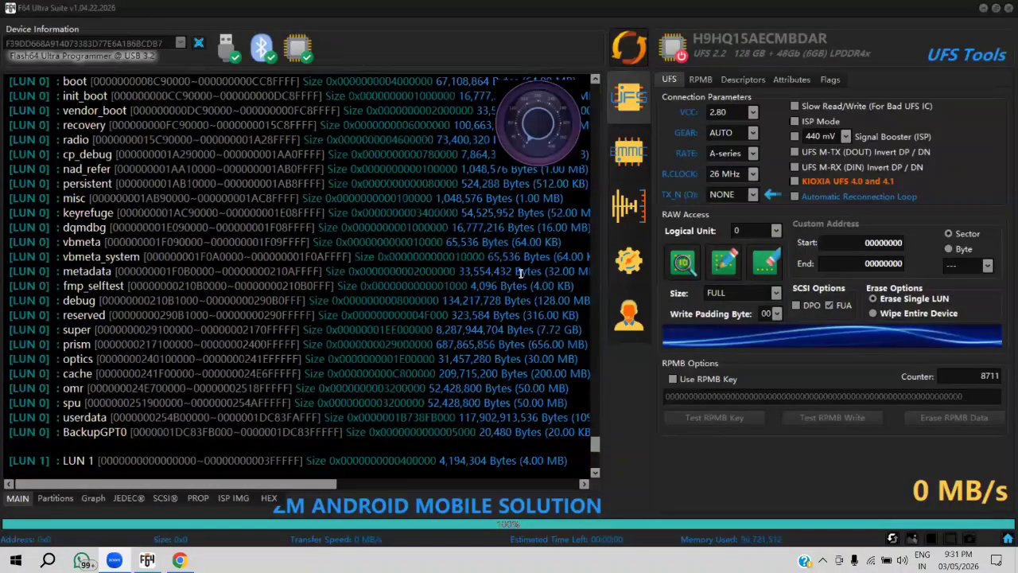
scroll(520, 273, up, 10)
scroll(520, 273, up, 4)
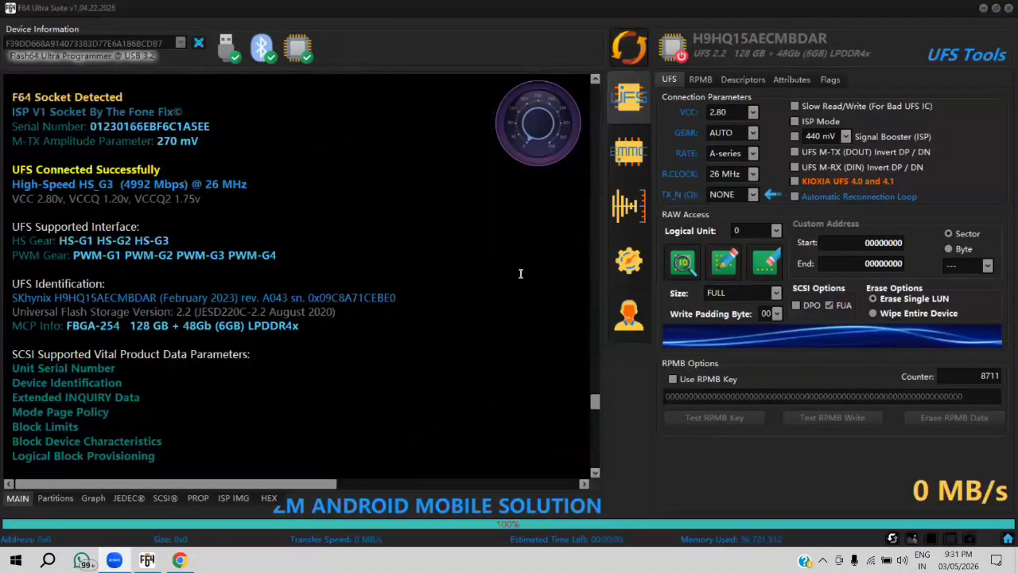
scroll(520, 273, up, 2)
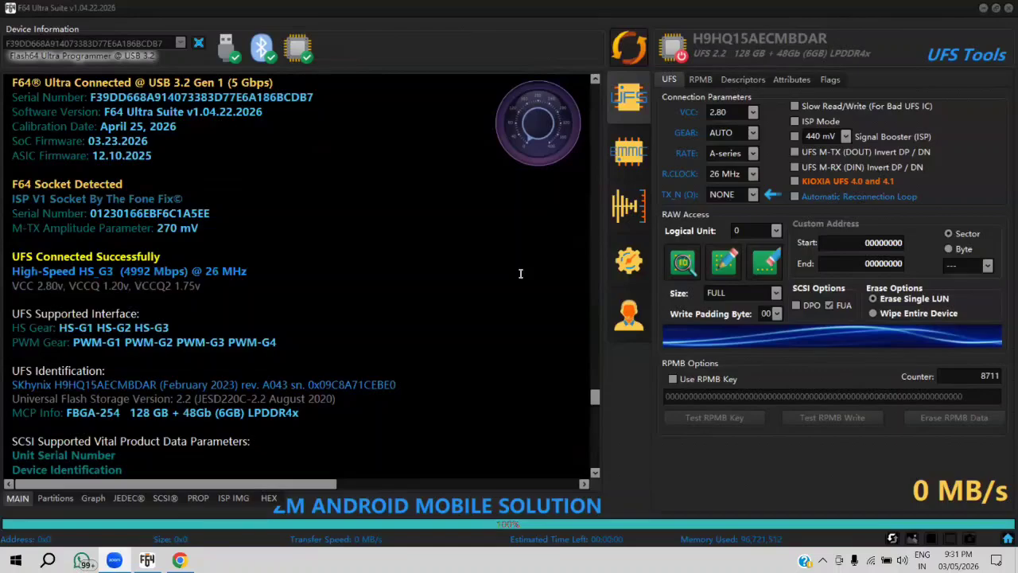
scroll(521, 273, up, 2)
scroll(520, 273, up, 2)
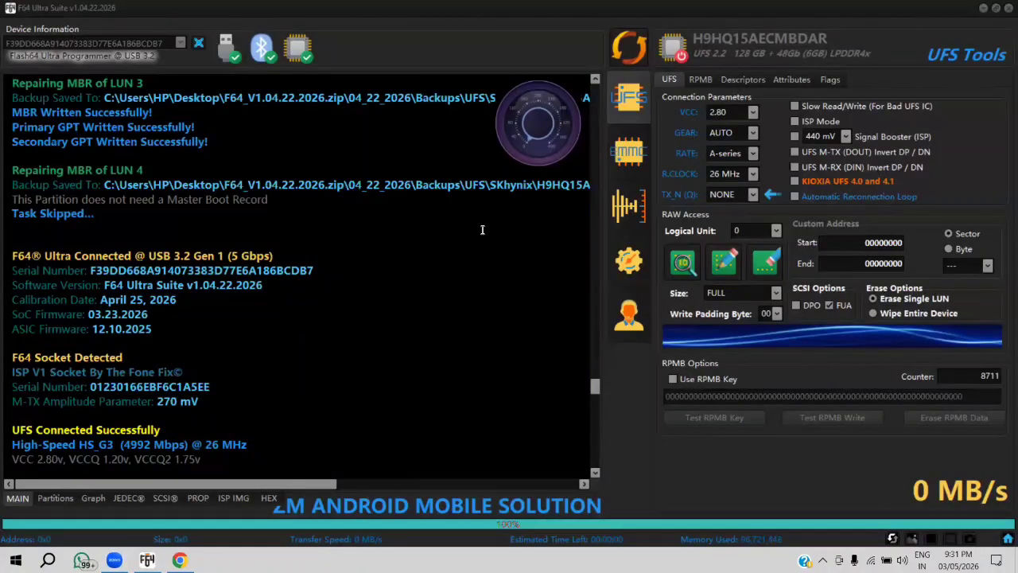
scroll(482, 230, down, 3)
scroll(493, 230, up, 4)
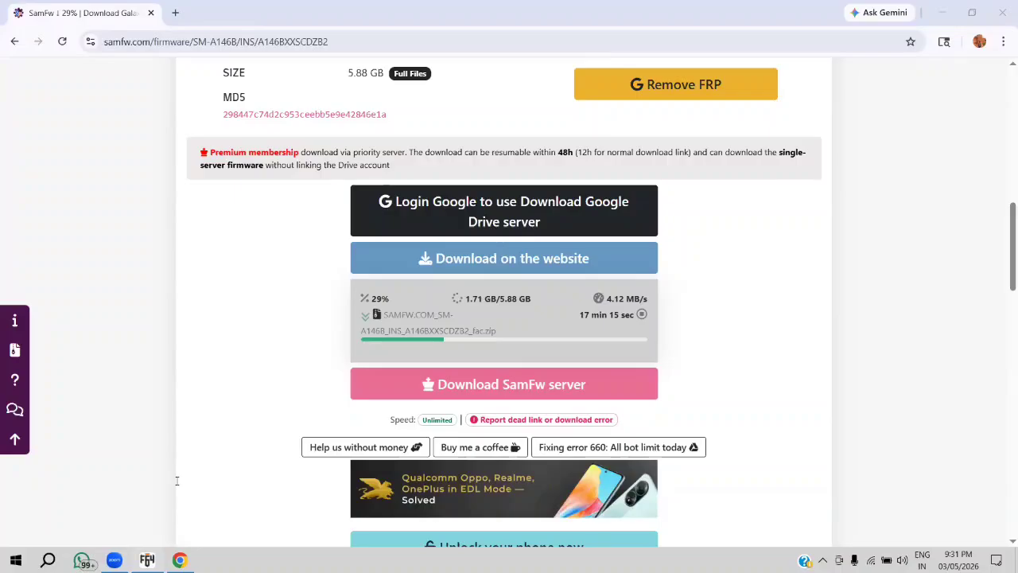
Return to F64 Ultra Suite and examine the pre-repair log's GPT status, active partitions and UFS health.
key(alt+Tab)
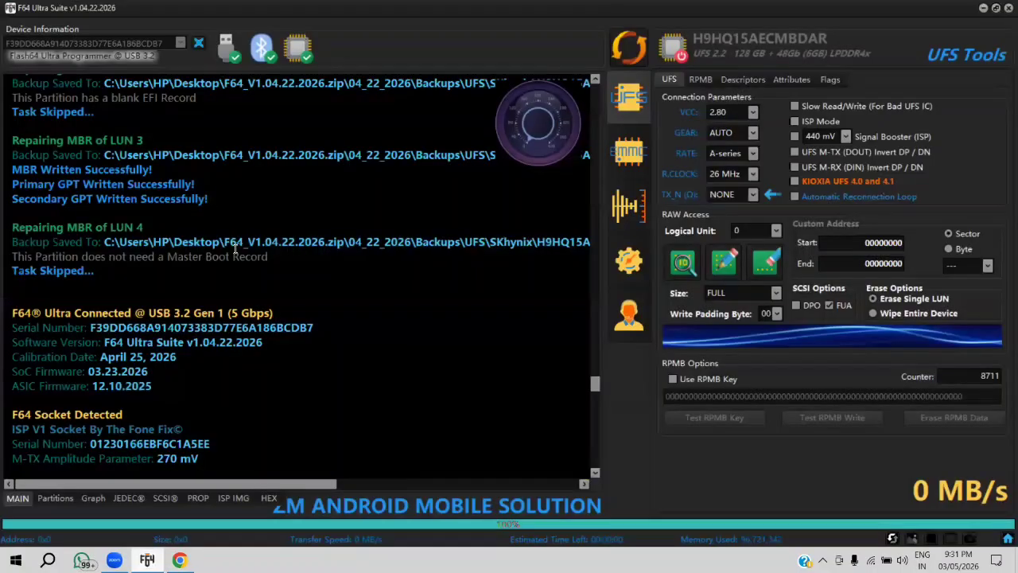
scroll(235, 249, down, 3)
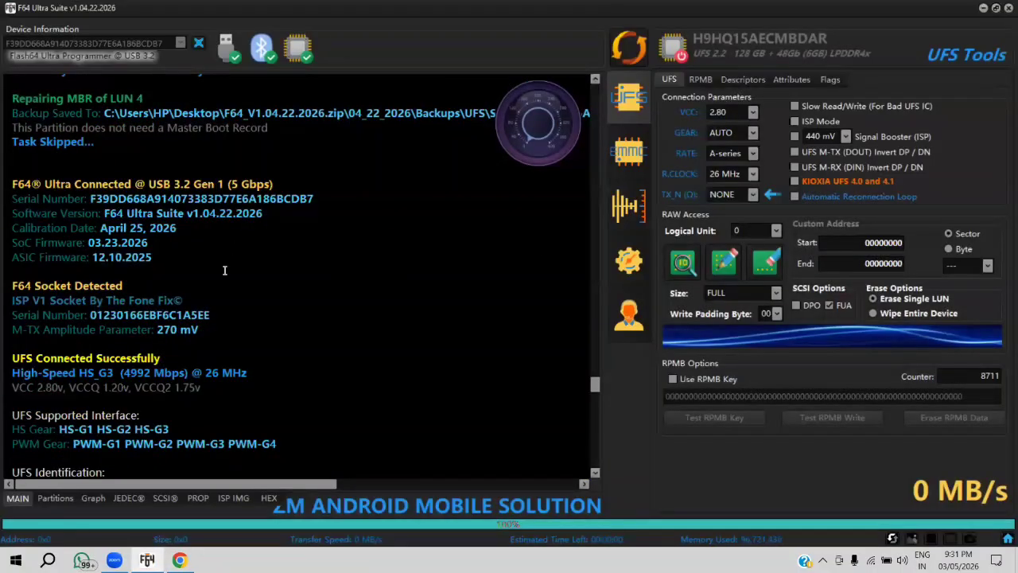
scroll(224, 271, up, 10)
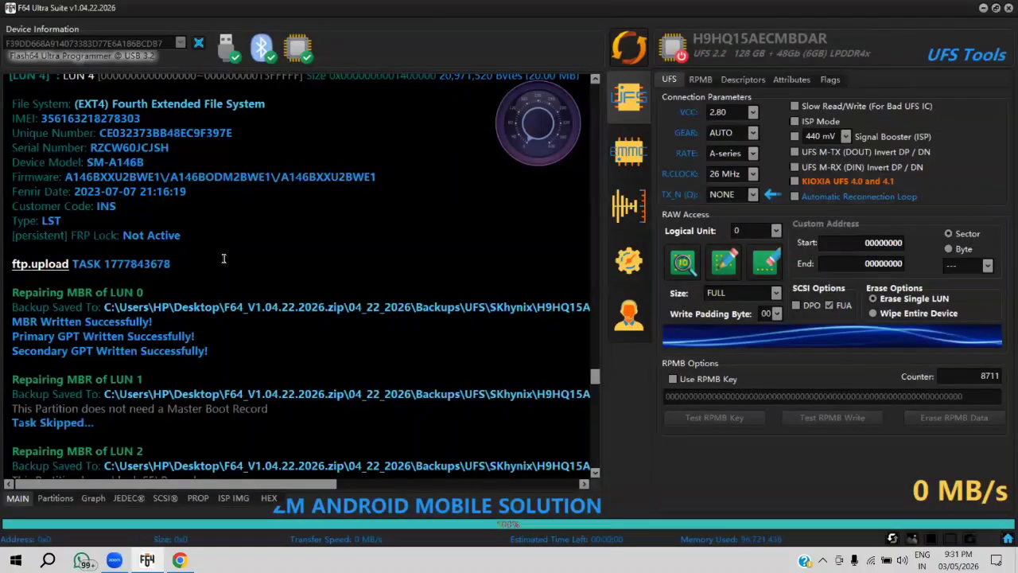
scroll(223, 257, up, 6)
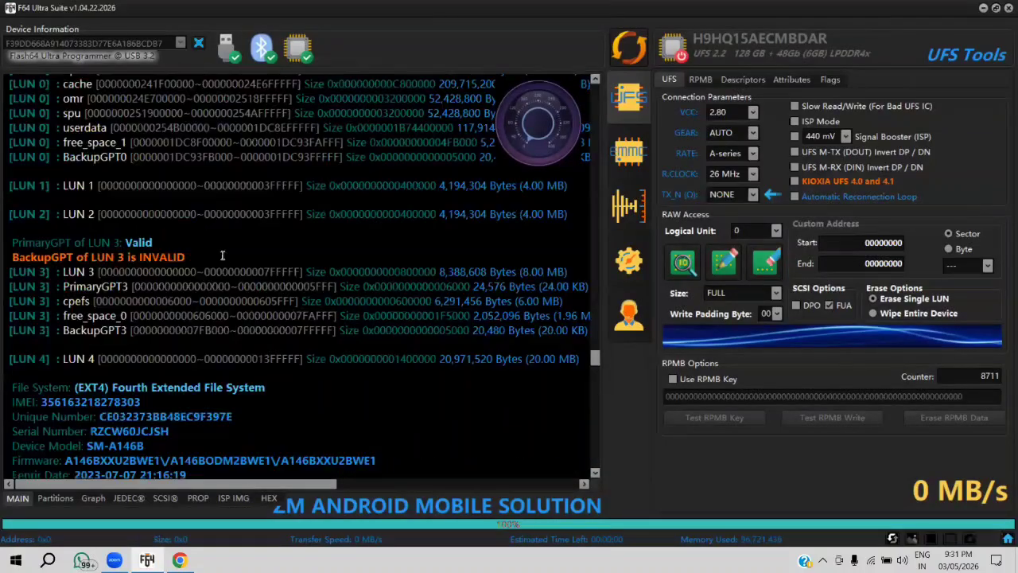
scroll(236, 288, up, 10)
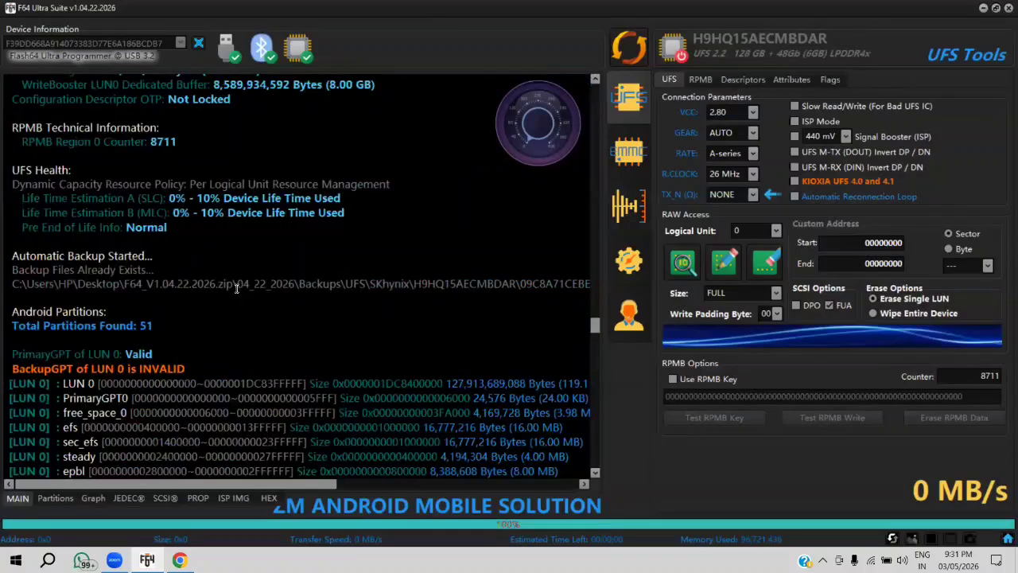
scroll(236, 288, up, 3)
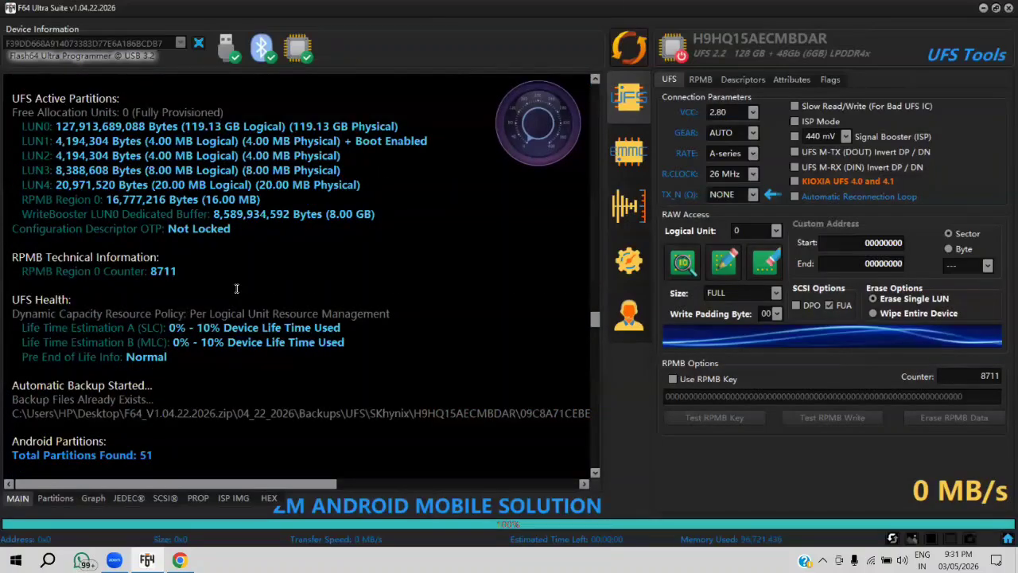
scroll(237, 288, down, 3)
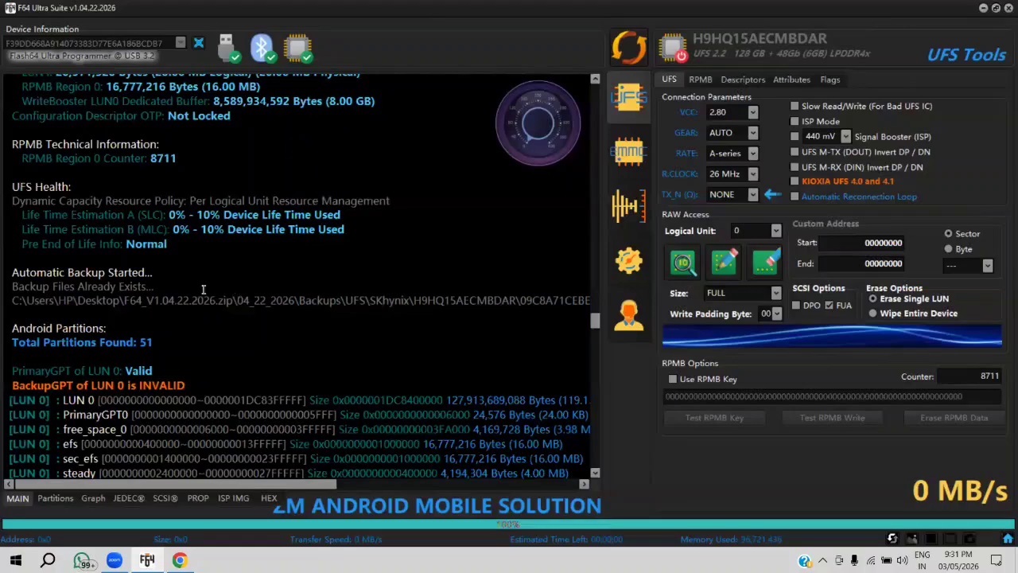
Review the pre-repair partition listing and device details, and select the firmware version A146BXXU2BWE1 in the log.
scroll(164, 260, down, 10)
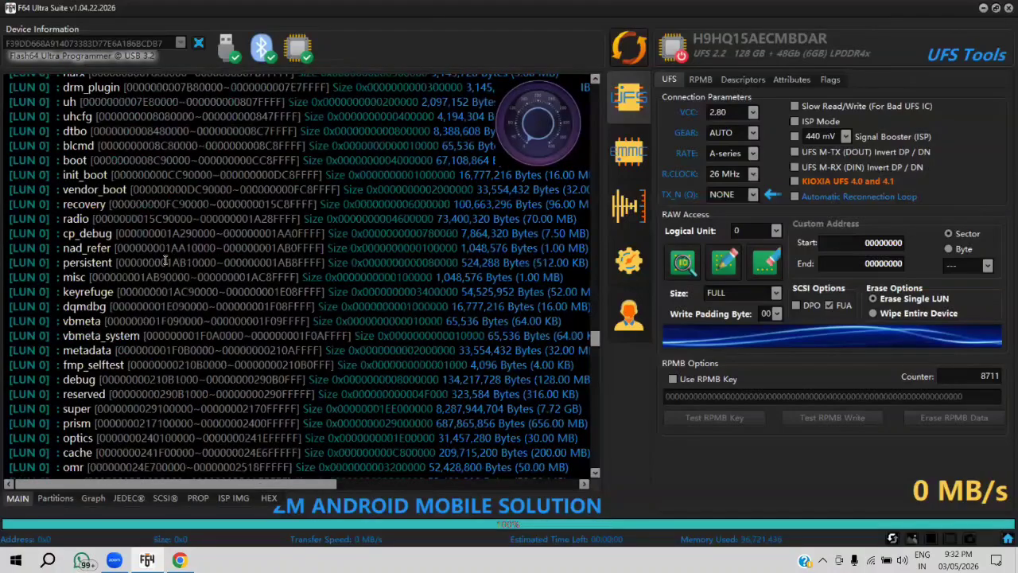
scroll(165, 260, down, 10)
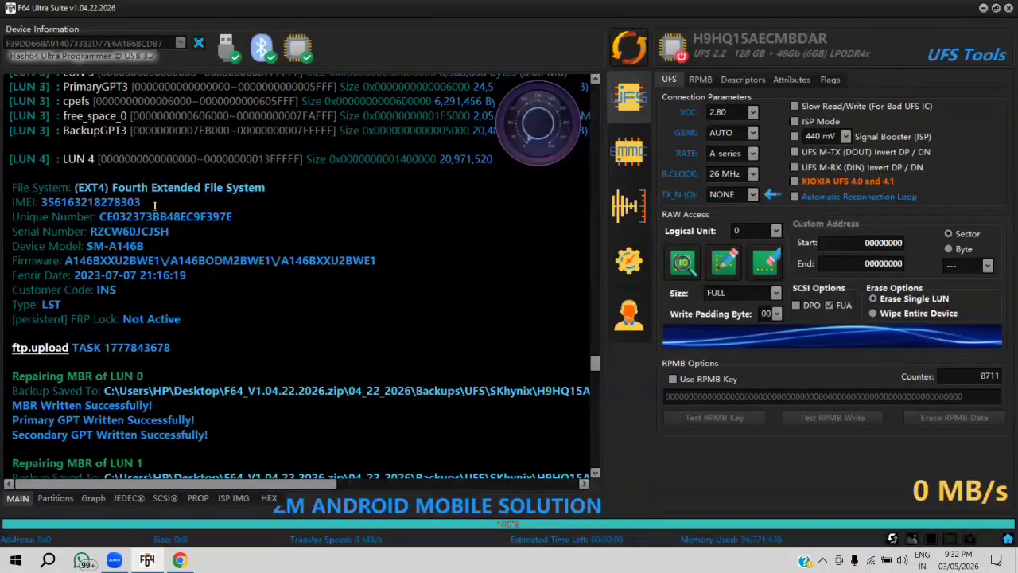
scroll(155, 205, down, 1)
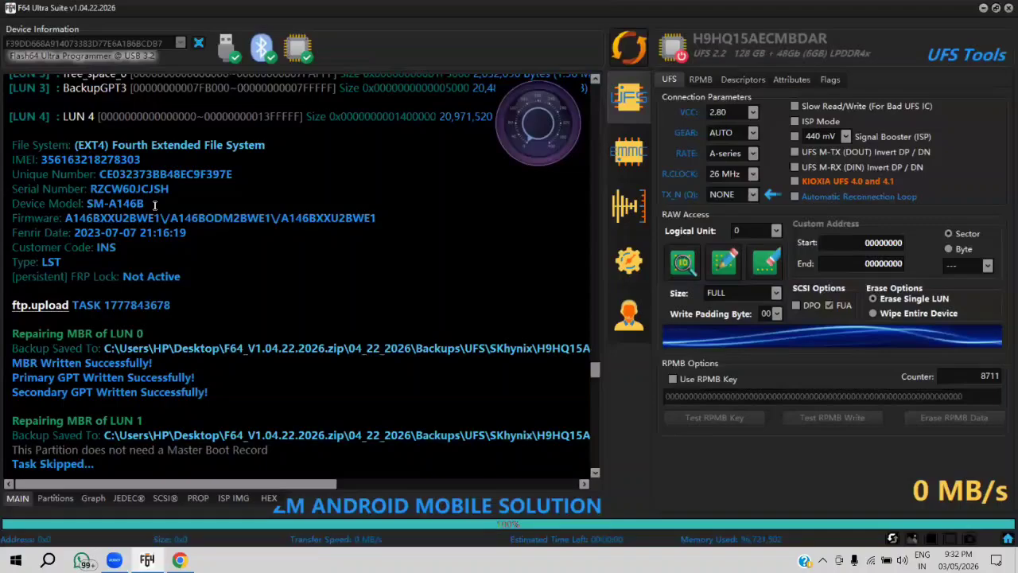
scroll(155, 205, down, 2)
scroll(70, 91, down, 1)
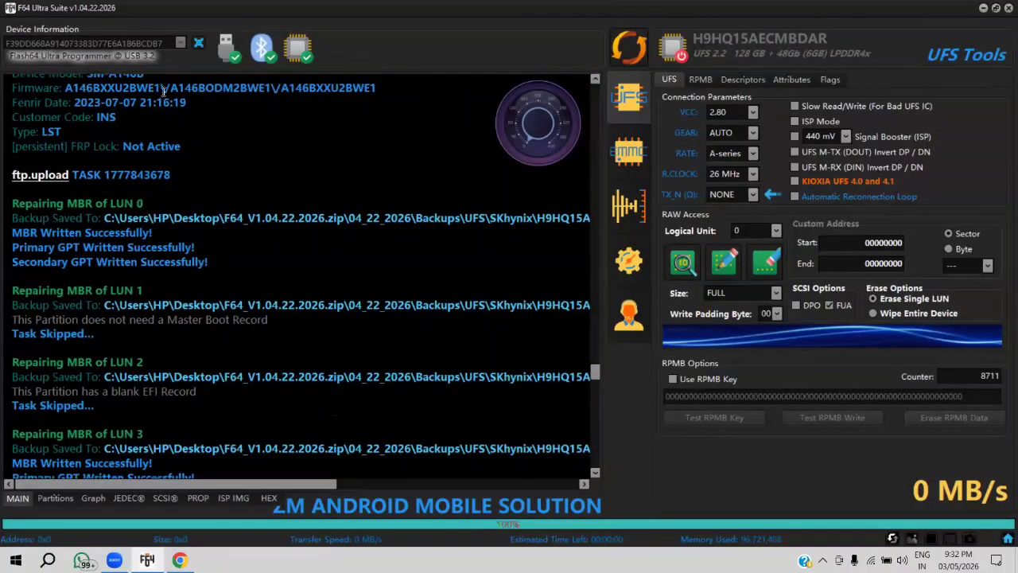
drag(164, 92, 162, 96)
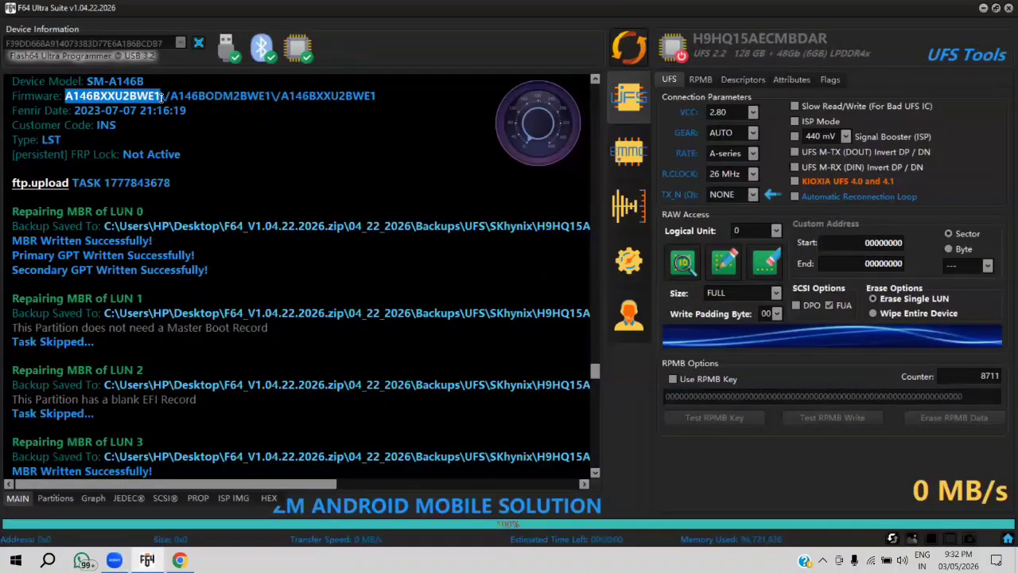